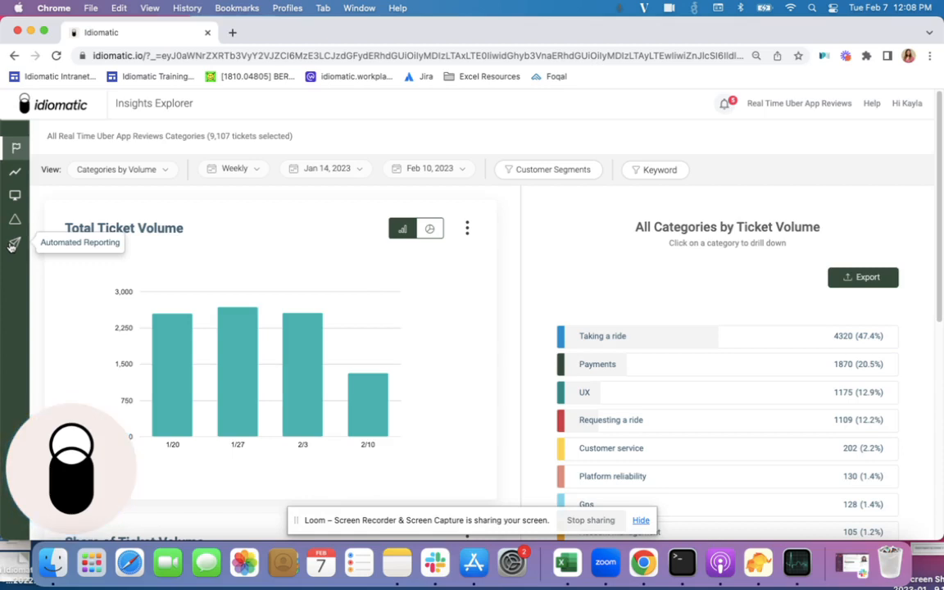
- Open the automated reporting page and start a new report
left_click(13, 245)
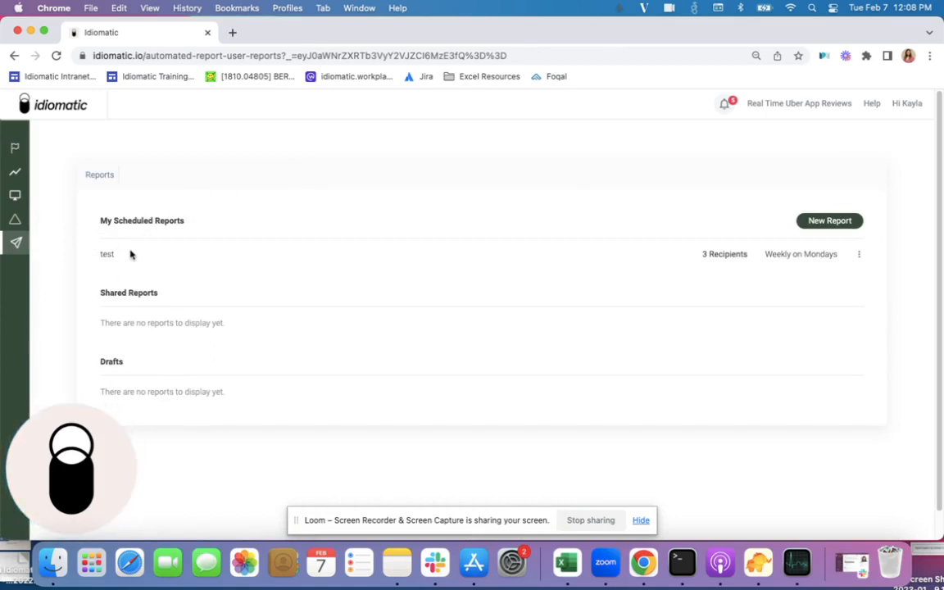
left_click_drag(129, 254, 80, 253)
left_click_drag(701, 256, 856, 259)
left_click(300, 267)
left_click(811, 224)
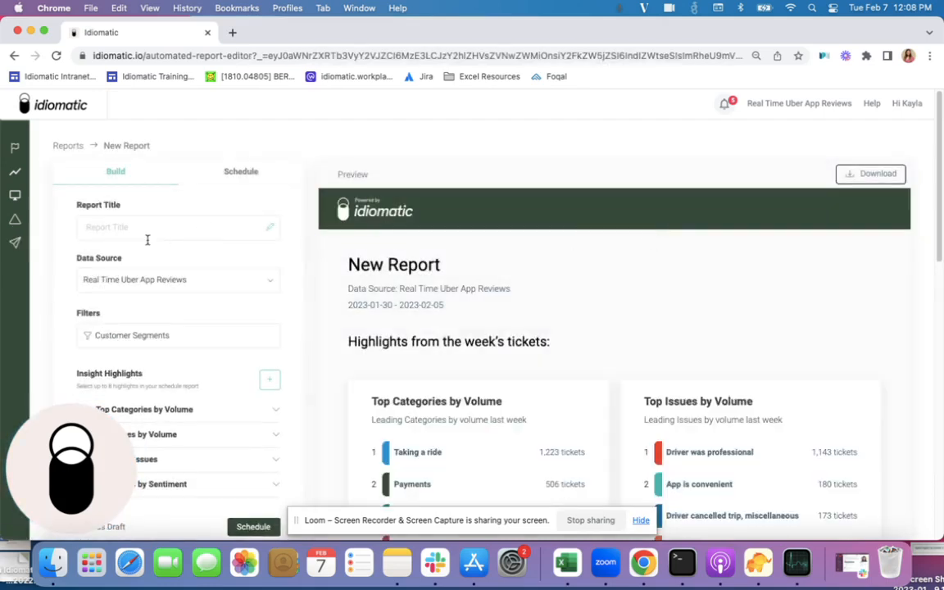
- Title the new report "ios" and dismiss the software update notification
left_click(104, 225)
type("ios")
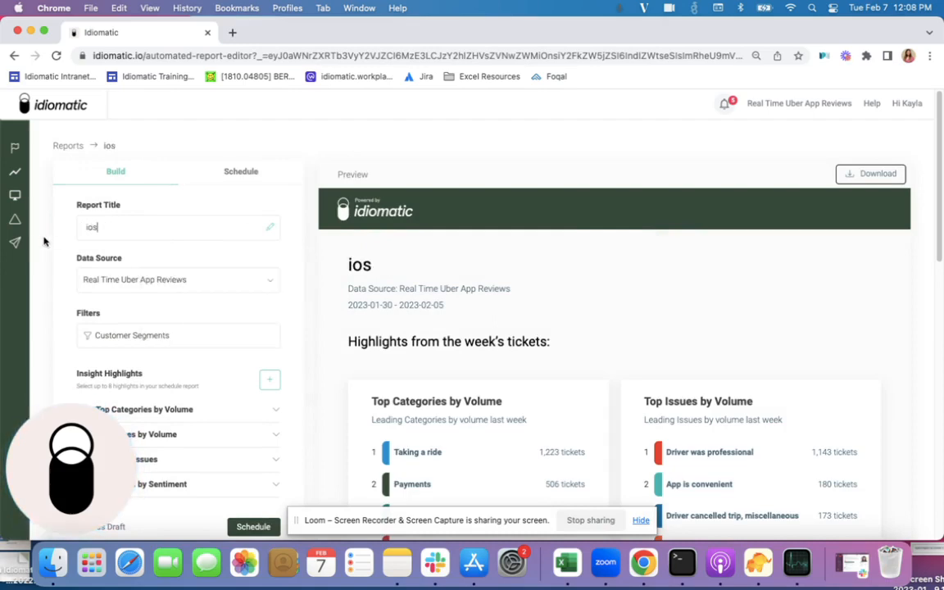
scroll(72, 232, "down", 4)
scroll(72, 232, "up", 3)
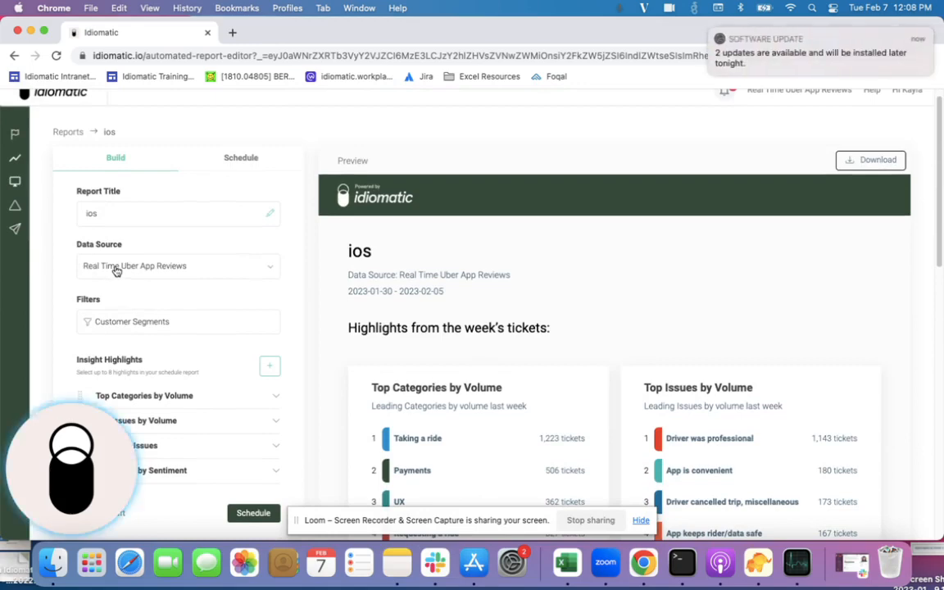
left_click(709, 32)
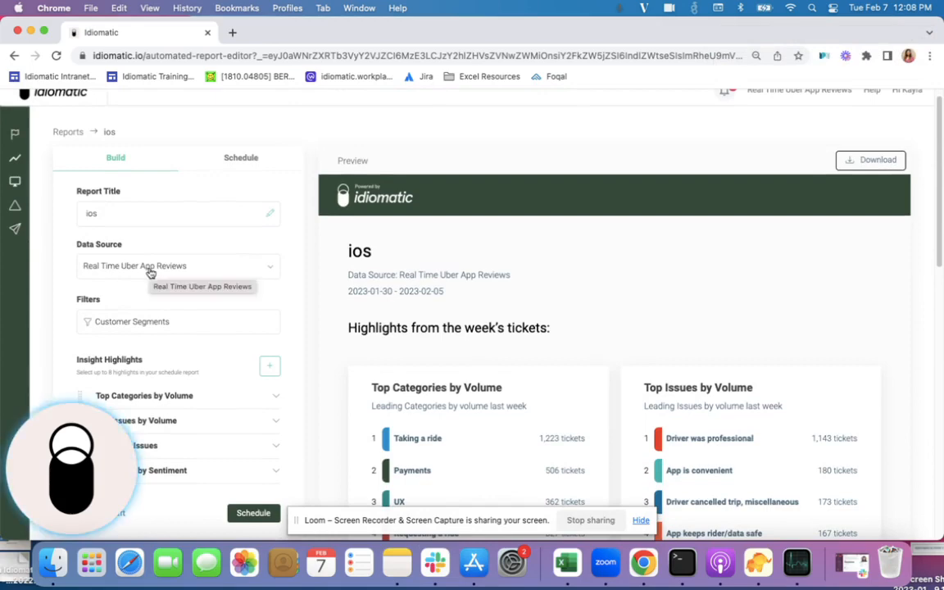
left_click(150, 271)
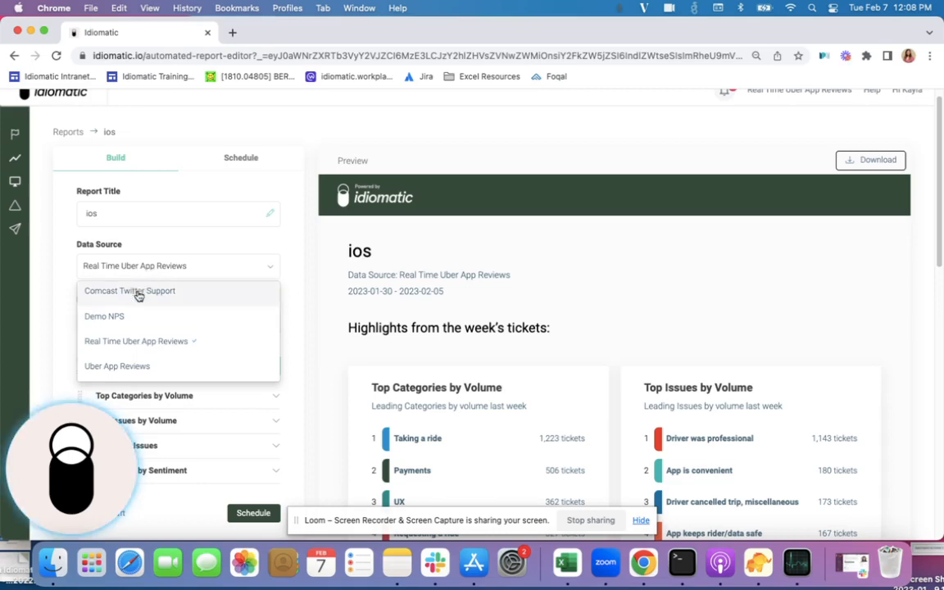
left_click(127, 318)
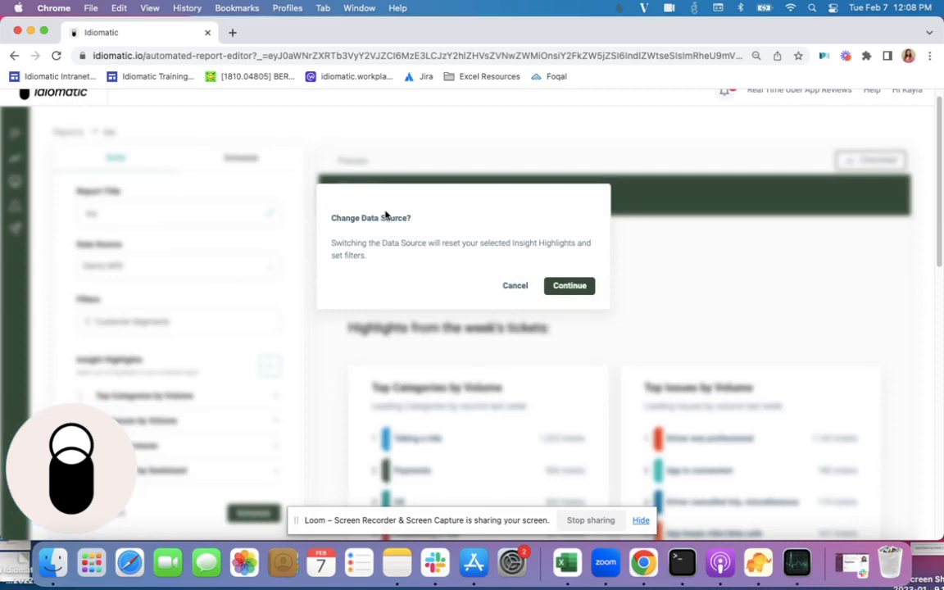
left_click(516, 286)
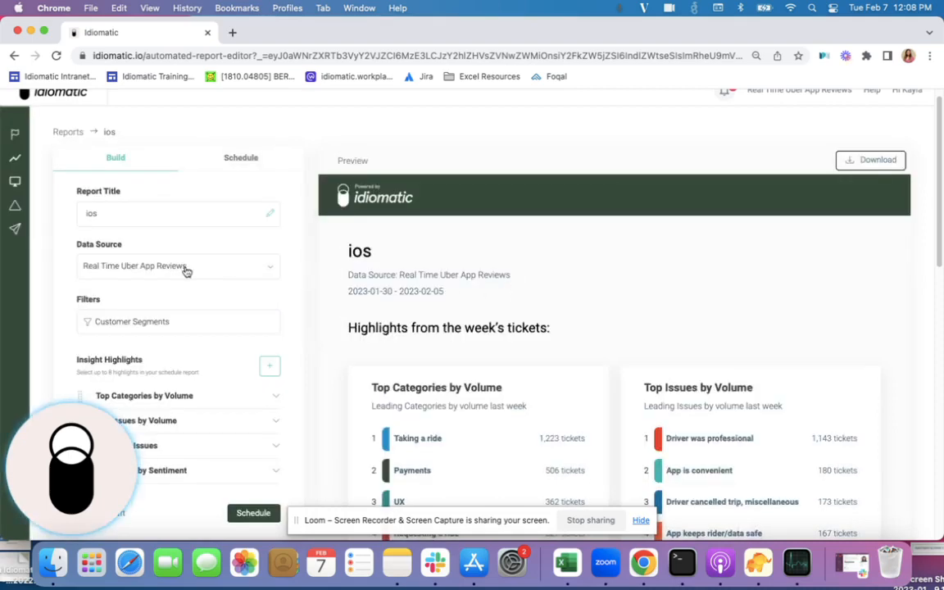
- Search the customer segments for "ios" and filter the report by the Platform: iOS custom segment
scroll(71, 284, "down", 2)
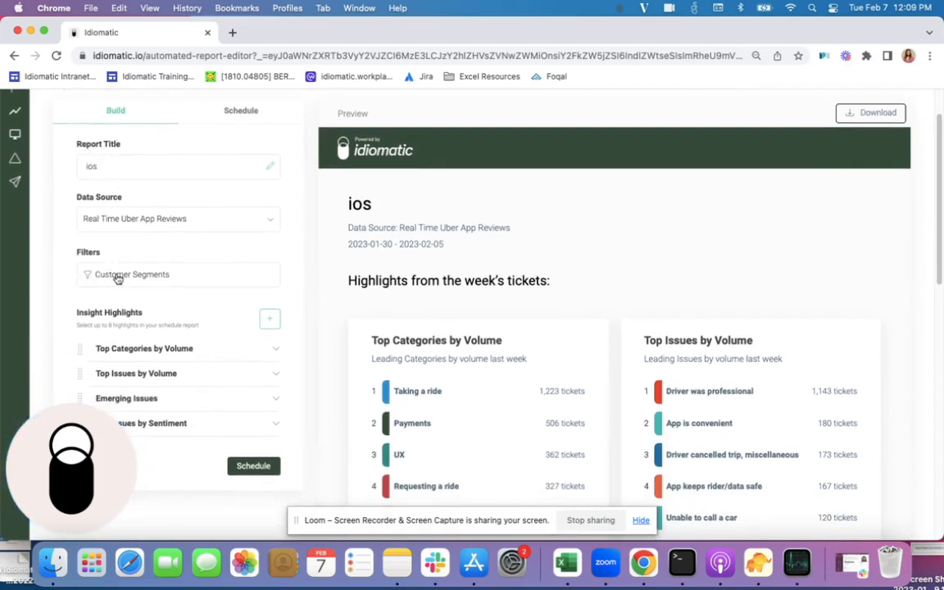
scroll(117, 279, "down", 3)
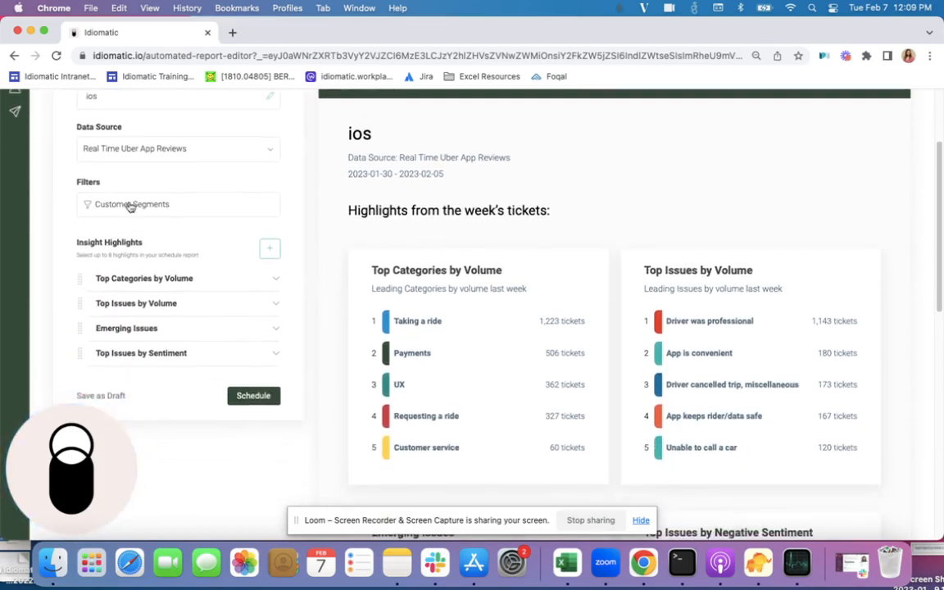
left_click(136, 207)
left_click(159, 253)
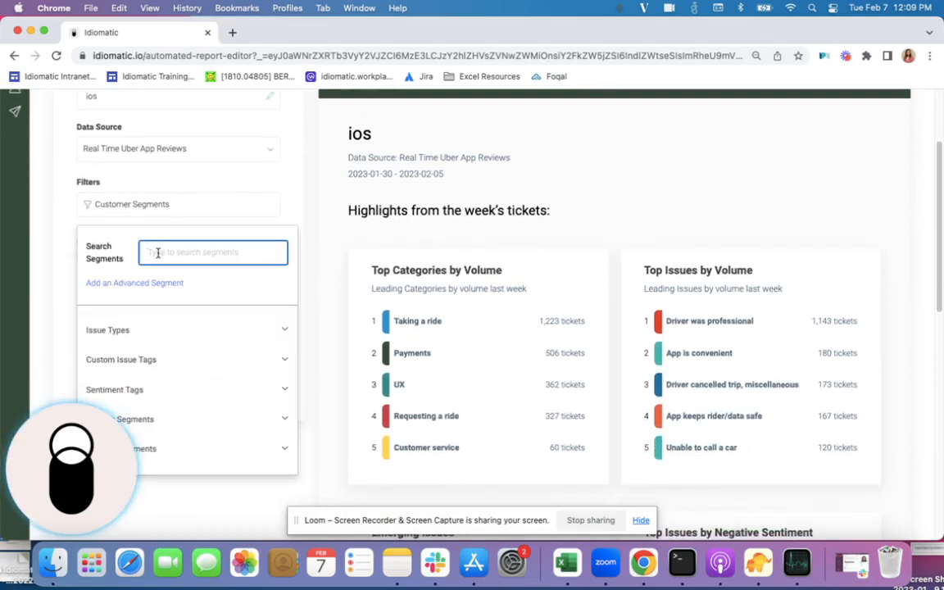
type("ios")
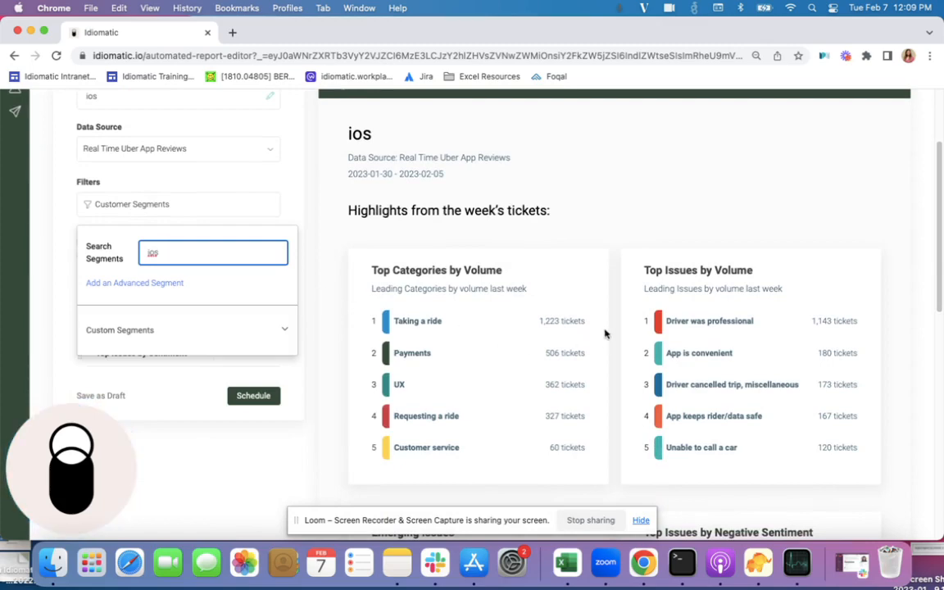
left_click(136, 329)
left_click(123, 359)
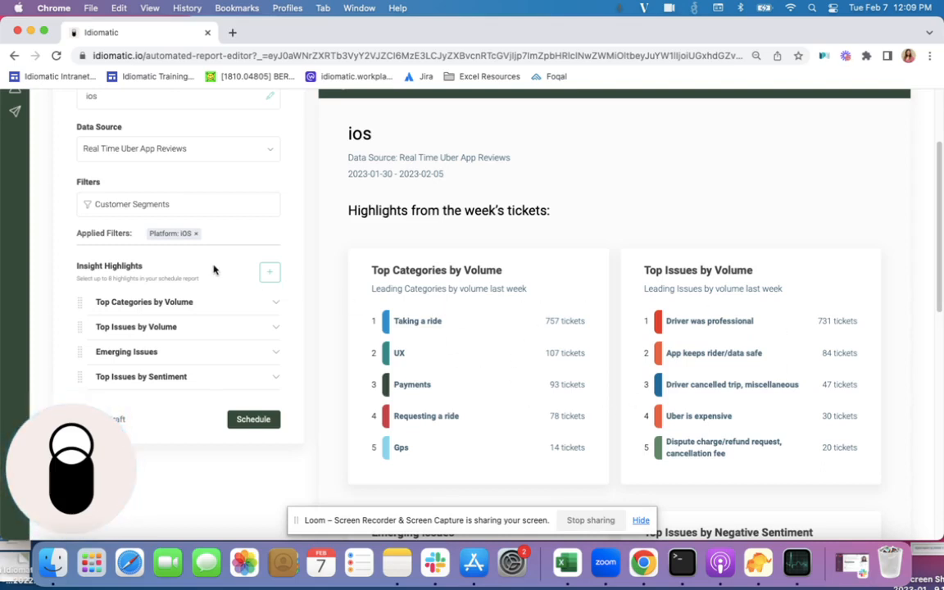
- Review the filtered report preview and add an issue-based insight highlight with the Specific Issue insight type
scroll(191, 271, "down", 2)
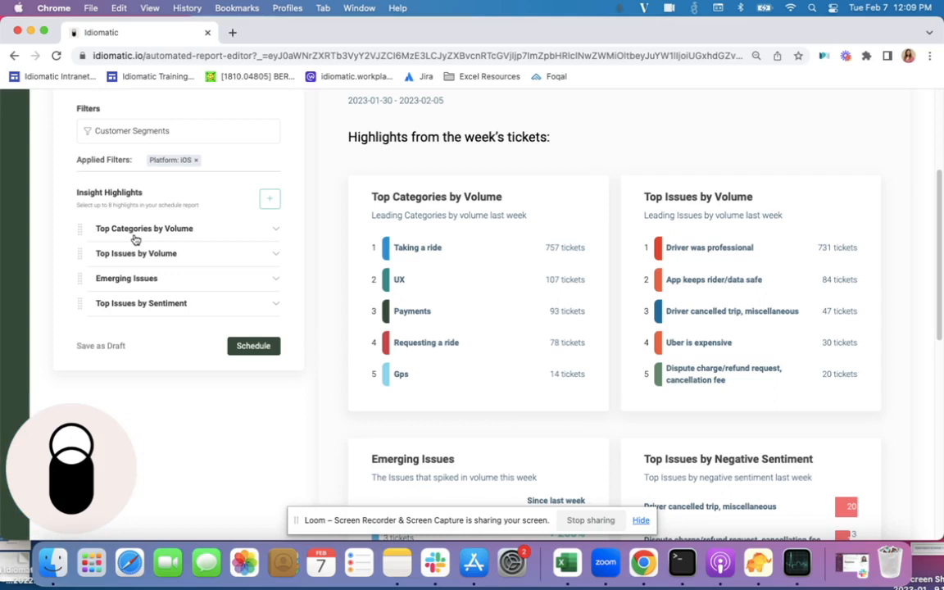
scroll(325, 268, "down", 1)
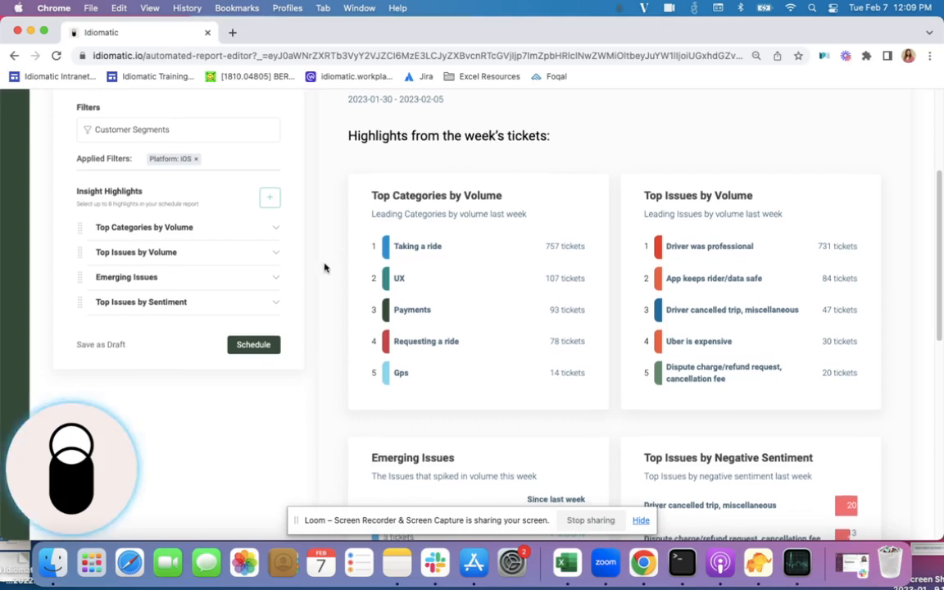
scroll(325, 268, "down", 2)
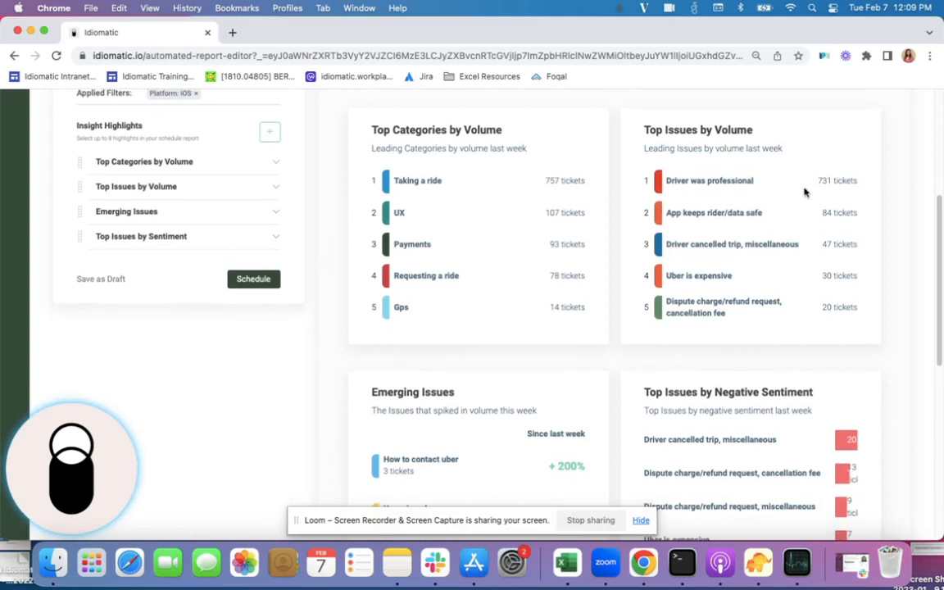
scroll(516, 312, "down", 4)
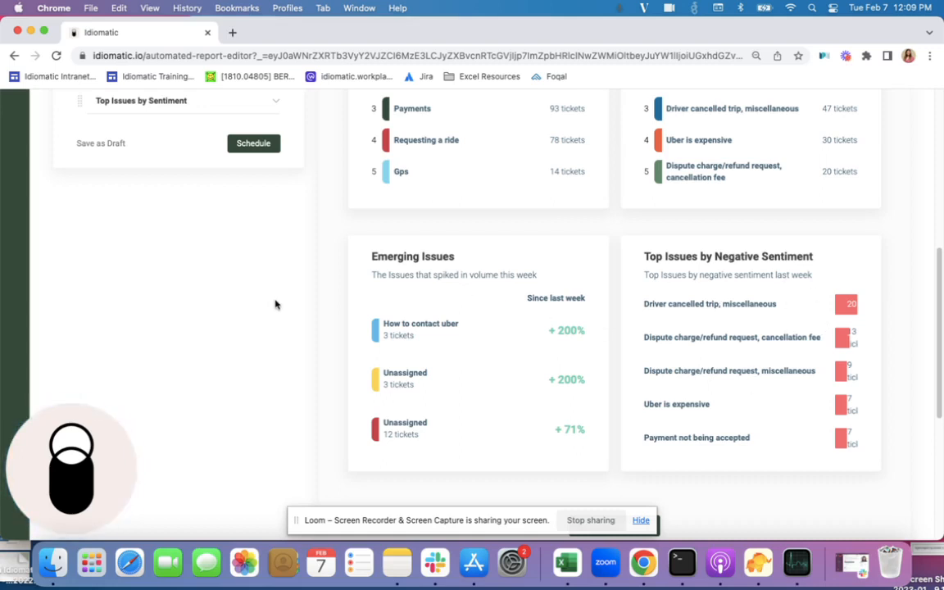
scroll(278, 304, "up", 5)
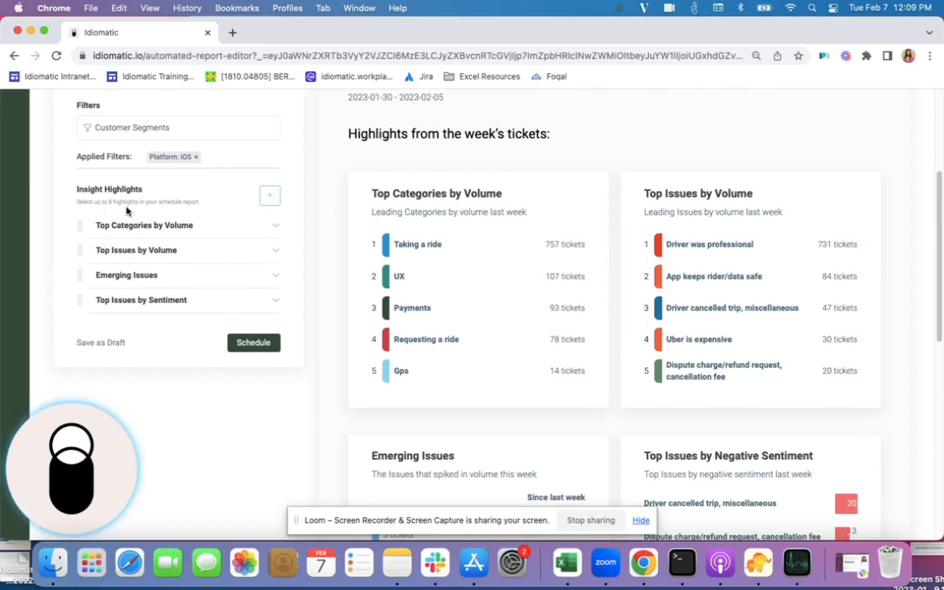
left_click(270, 202)
scroll(211, 262, "down", 4)
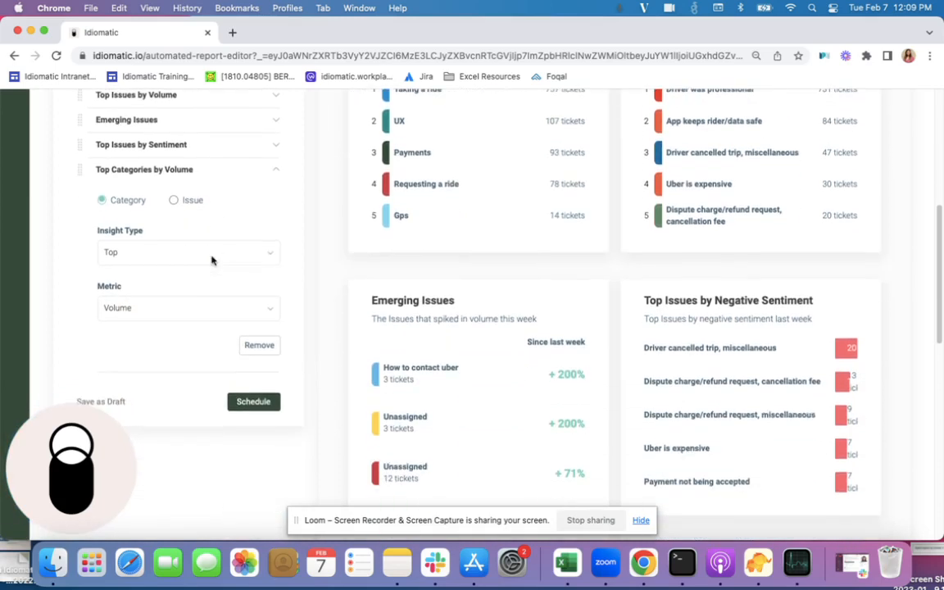
left_click(175, 201)
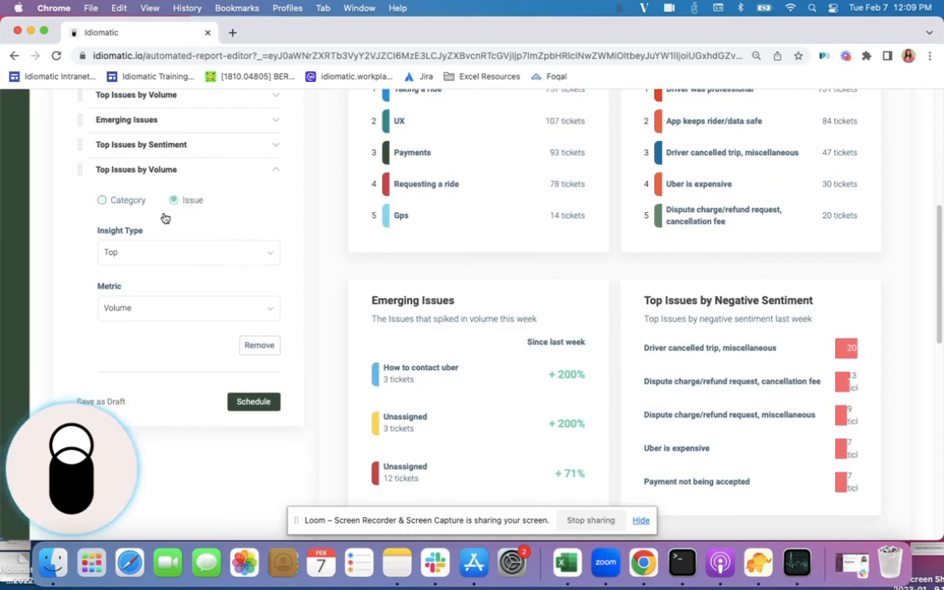
scroll(159, 221, "down", 1)
left_click(167, 228)
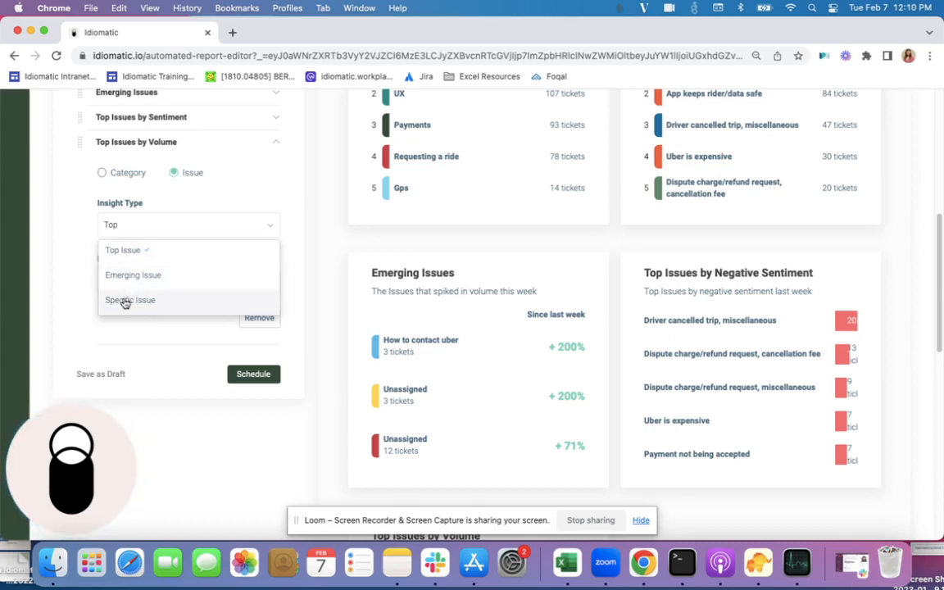
left_click(125, 301)
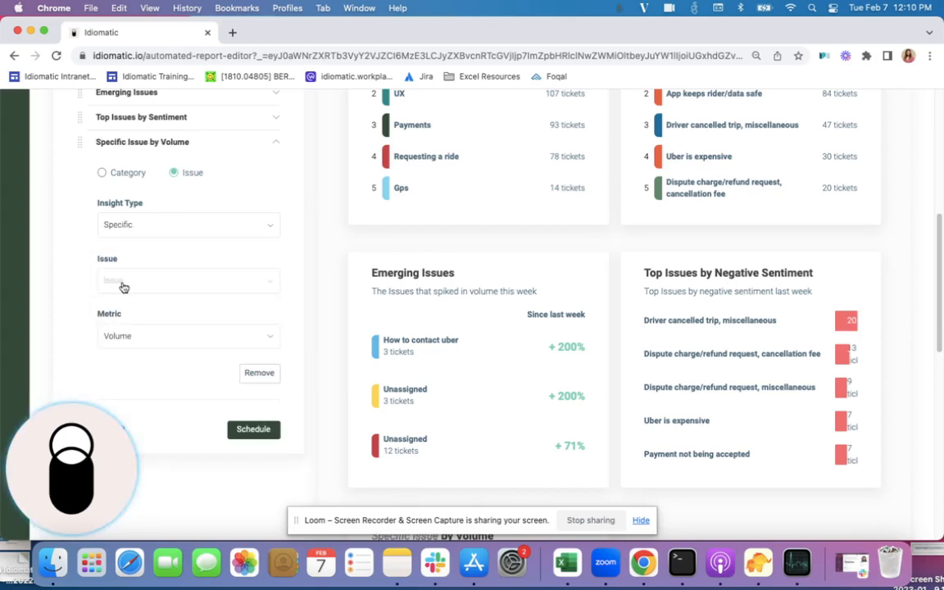
- Search the issues for "cancel", assign "Driver cancelled trip, miscellaneous" to the new highlight, and collapse its settings
left_click(127, 278)
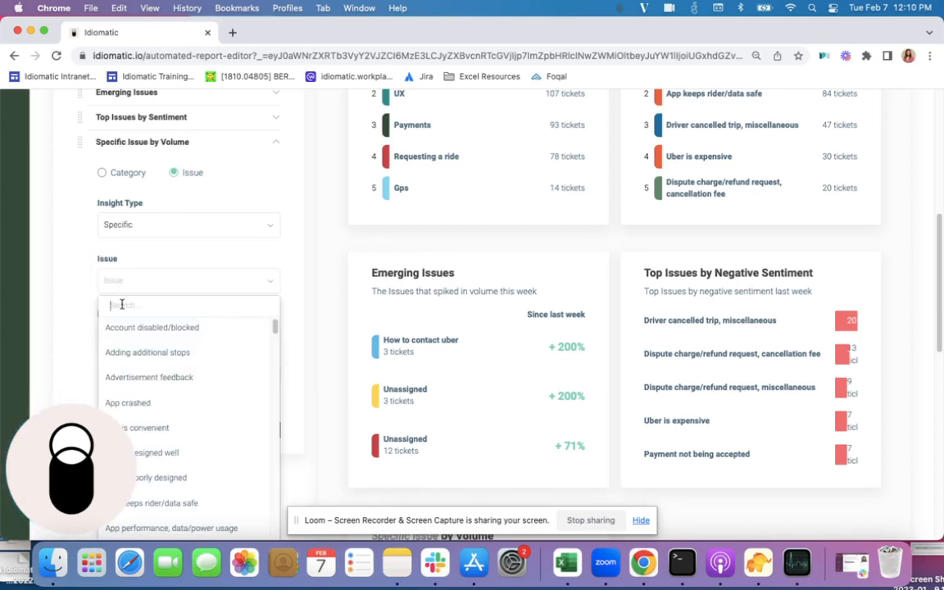
type("cancel")
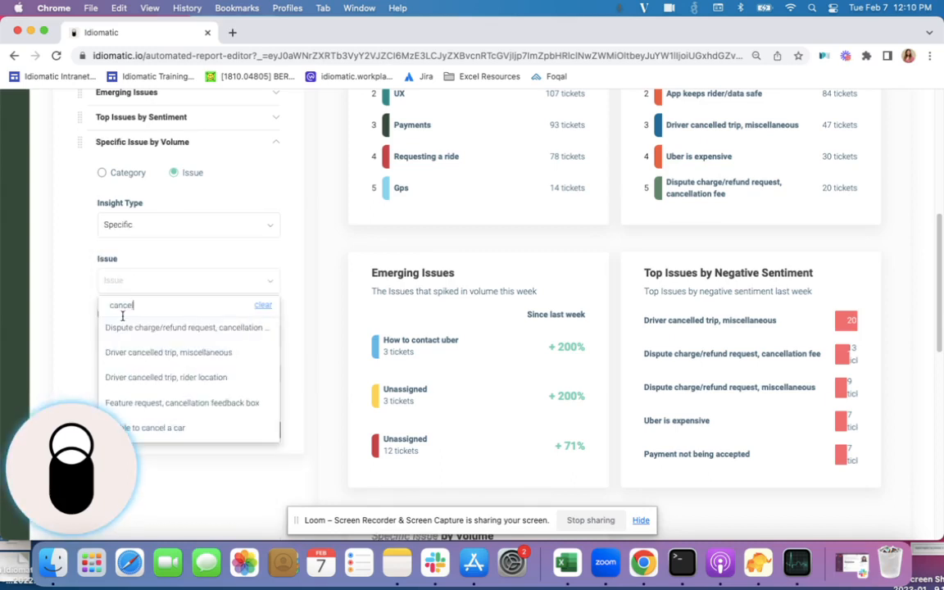
scroll(132, 326, "down", 1)
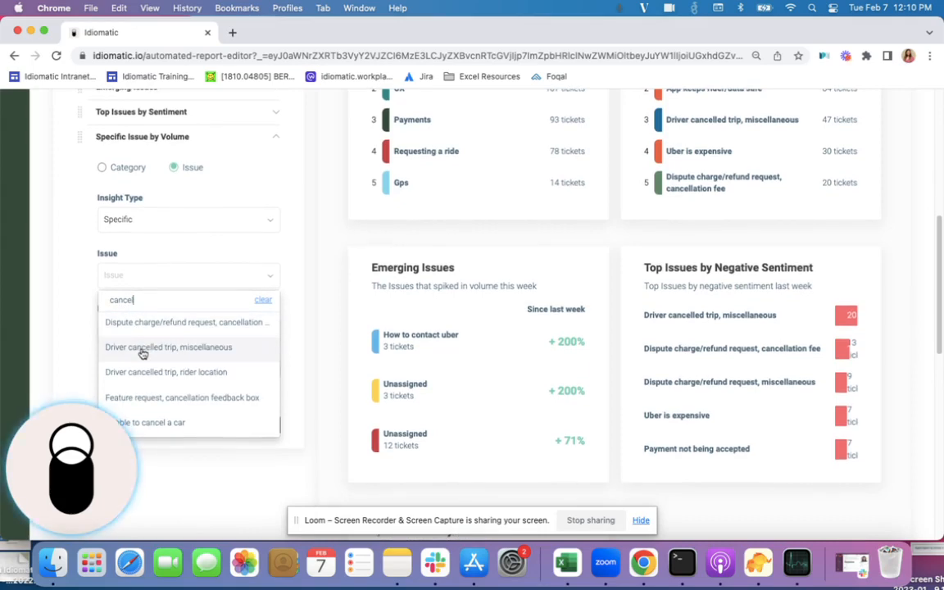
left_click(143, 351)
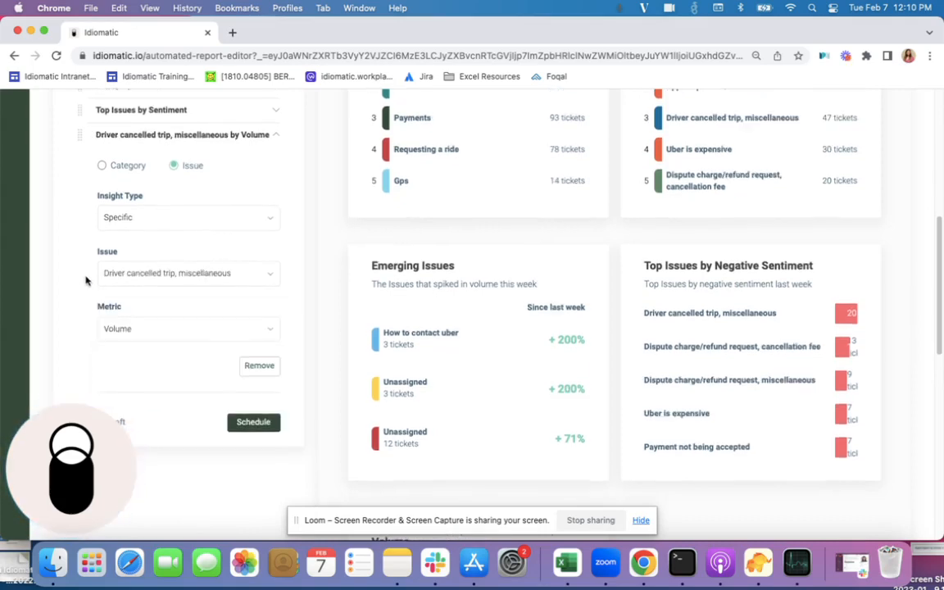
scroll(85, 280, "down", 5)
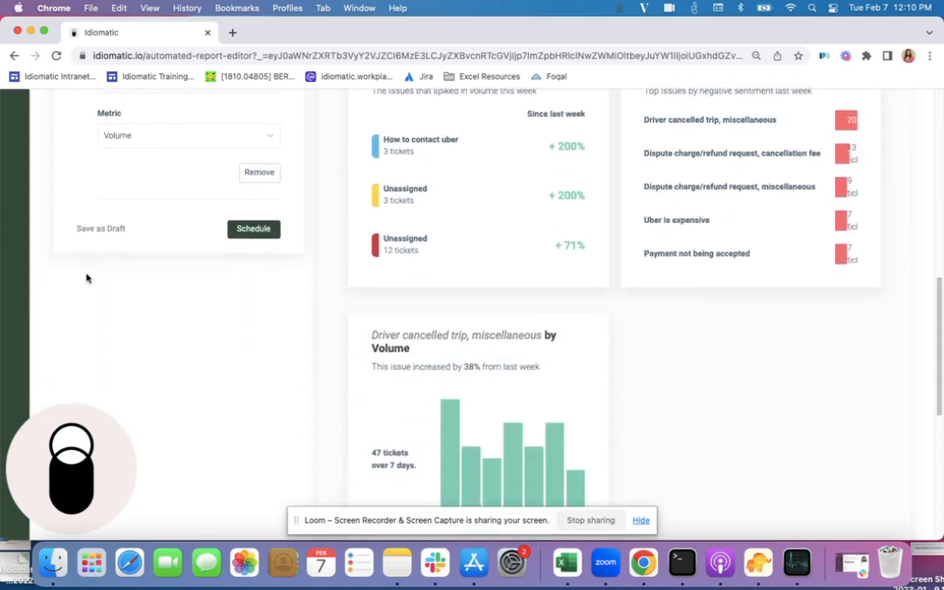
scroll(86, 279, "down", 2)
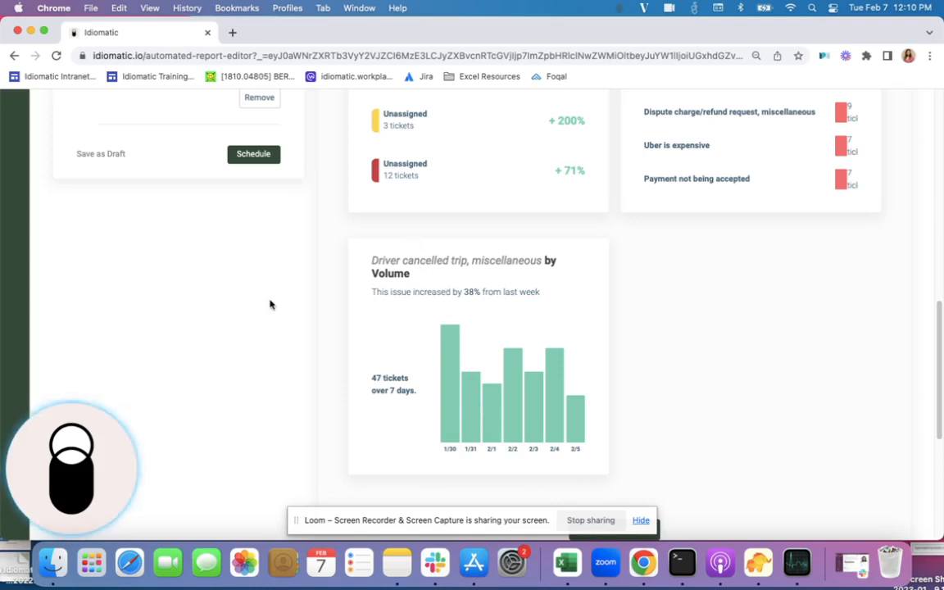
scroll(270, 303, "up", 5)
scroll(273, 230, "up", 1)
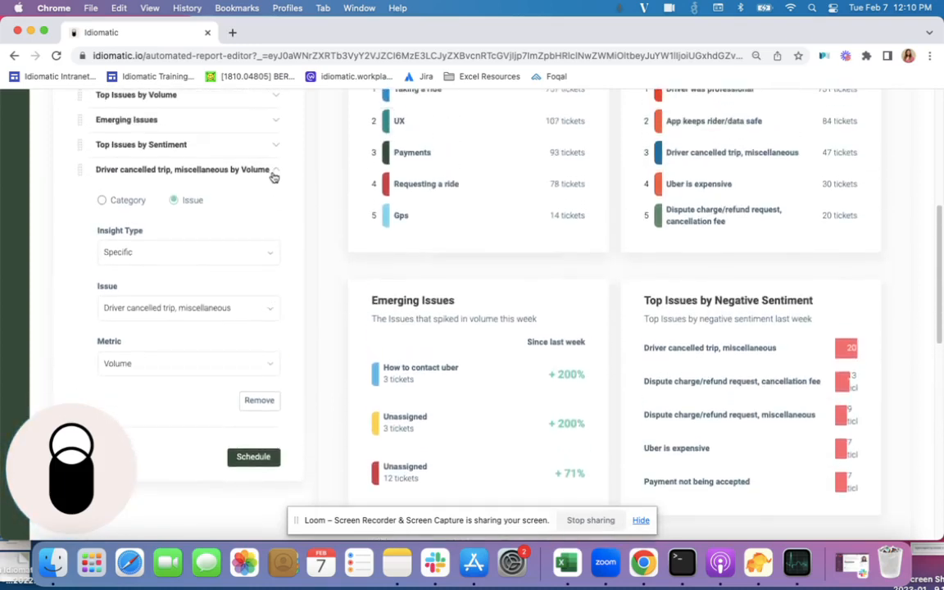
left_click(273, 175)
- Add another insight highlight to the report, based on issues and with the Specific Issue insight type
scroll(273, 177, "up", 3)
scroll(271, 172, "up", 2)
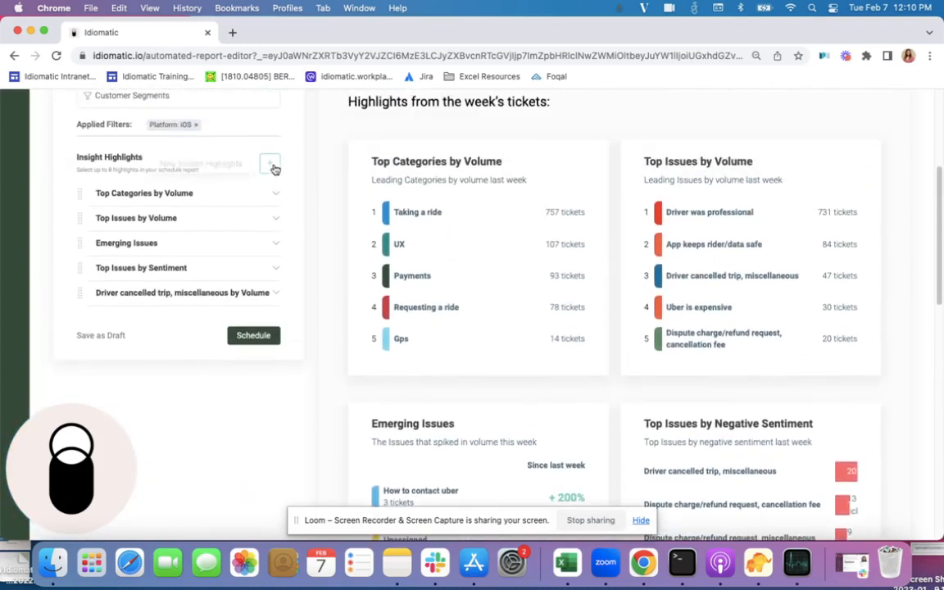
left_click(270, 164)
scroll(237, 268, "down", 2)
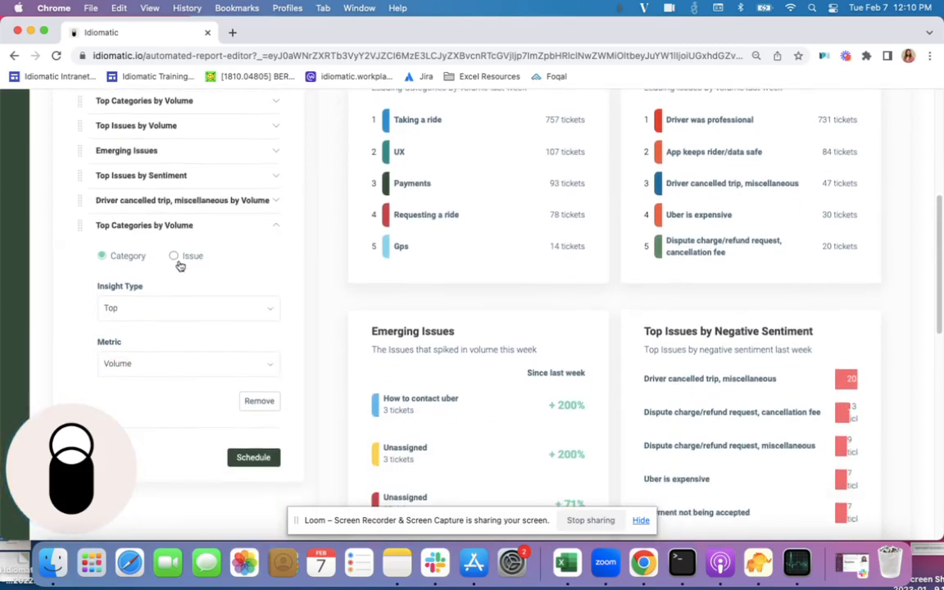
left_click(177, 260)
left_click(181, 309)
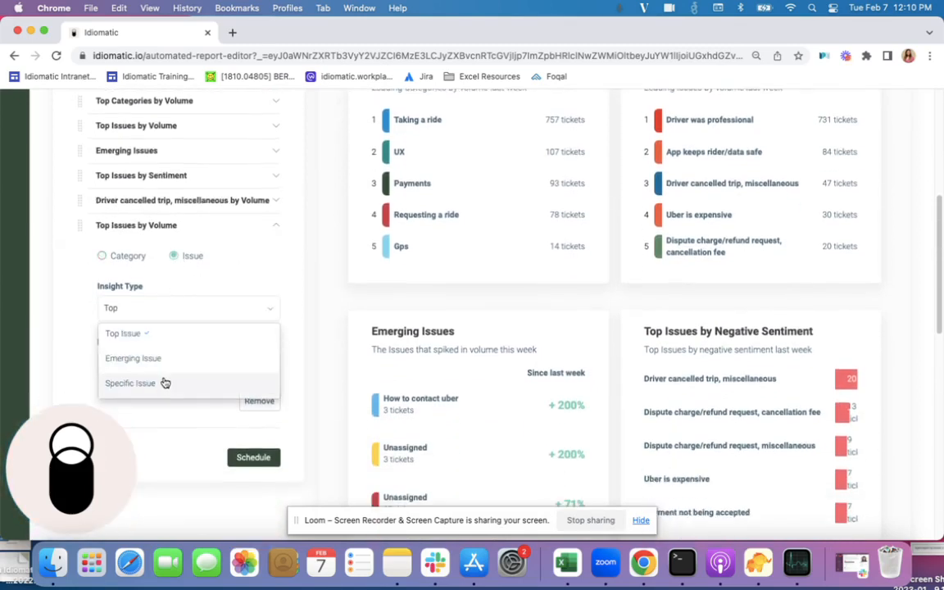
left_click(164, 383)
- Search the issues for "cancel" and assign "Driver cancelled trip, miscellaneous" to the new Specific Issue highlight
scroll(156, 337, "down", 1)
left_click(147, 337)
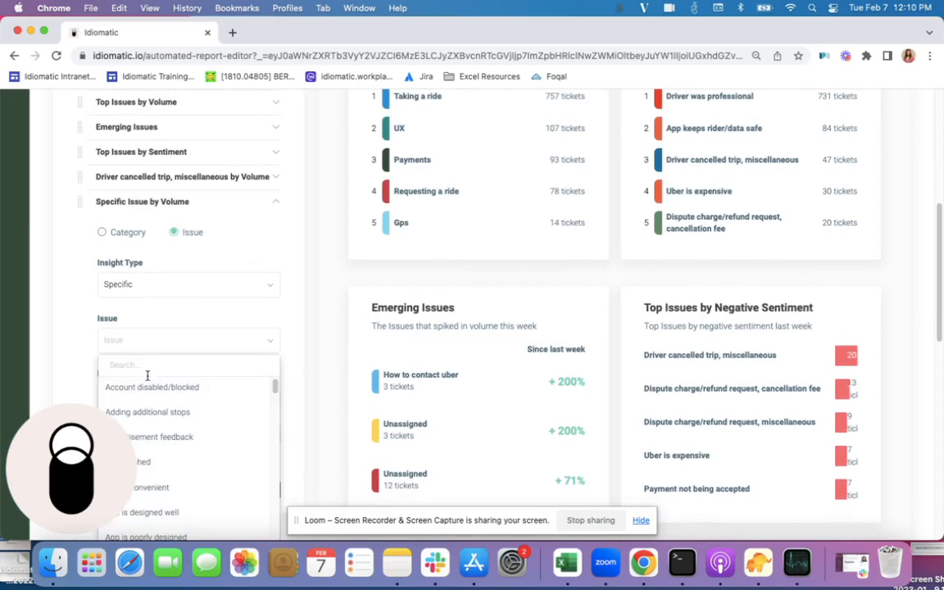
left_click(147, 380)
left_click(177, 343)
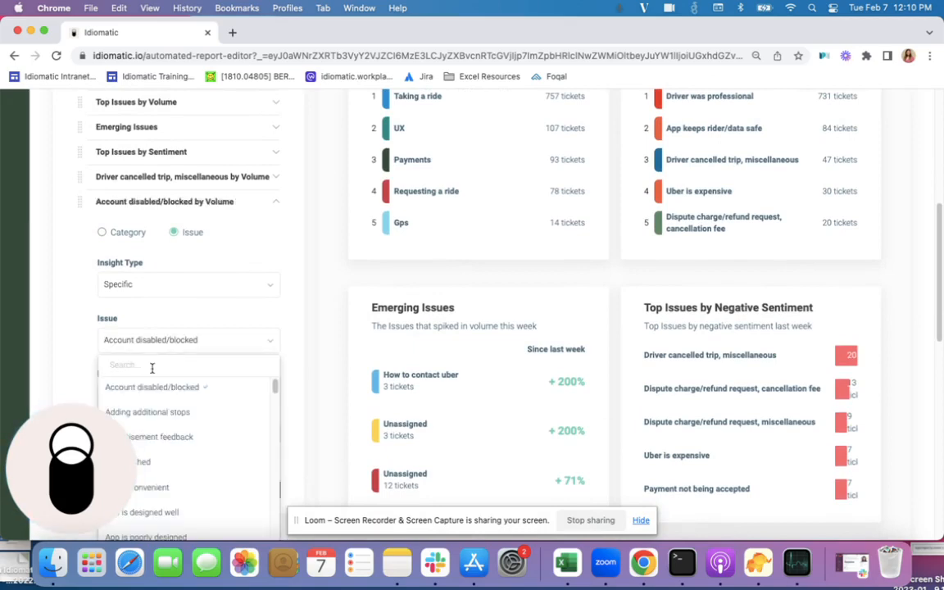
type("cancel")
scroll(152, 369, "down", 1)
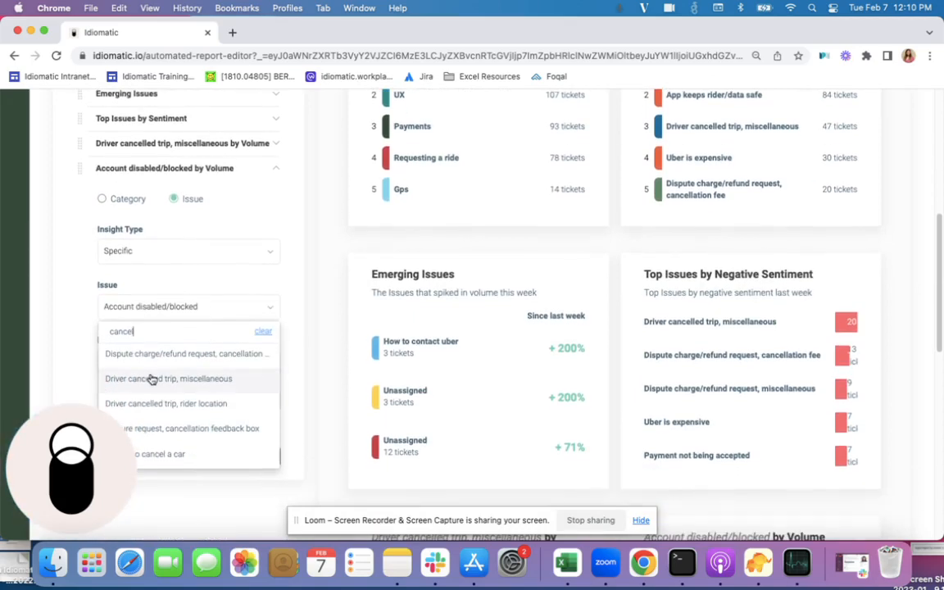
left_click(151, 380)
scroll(164, 340, "down", 5)
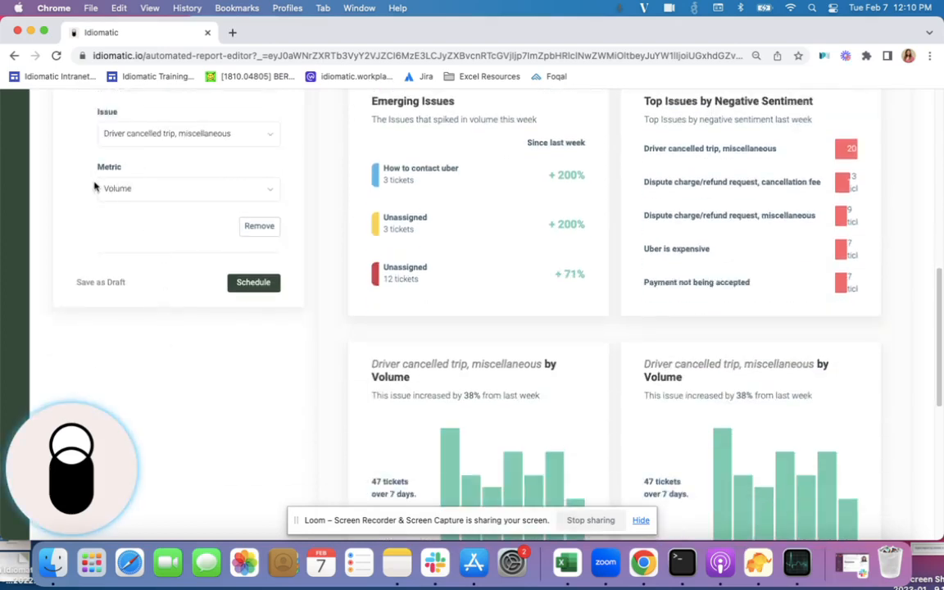
- Set the new highlight's metric to Sentiment, check its chart in the preview, and collapse its settings
left_click(168, 189)
left_click(141, 240)
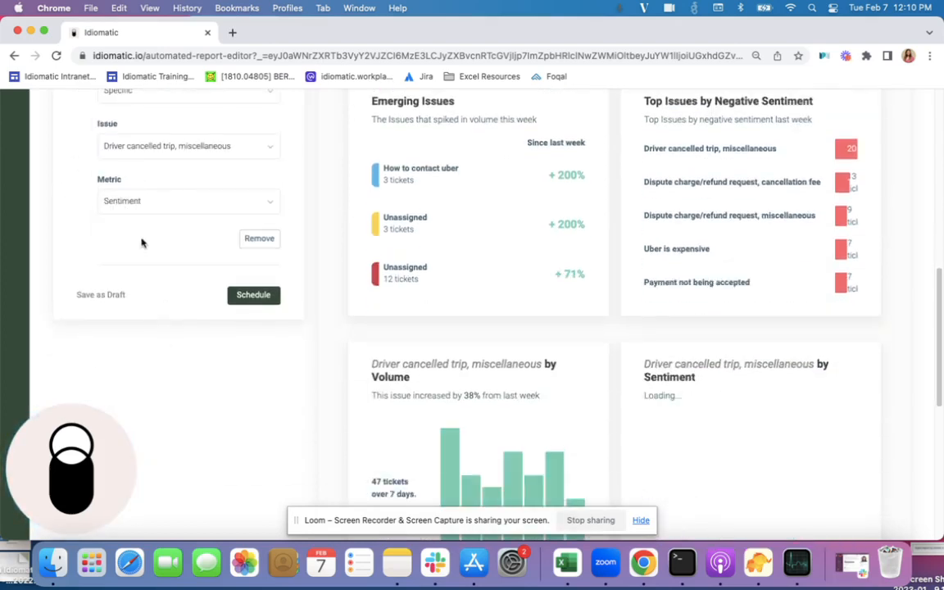
scroll(749, 396, "down", 5)
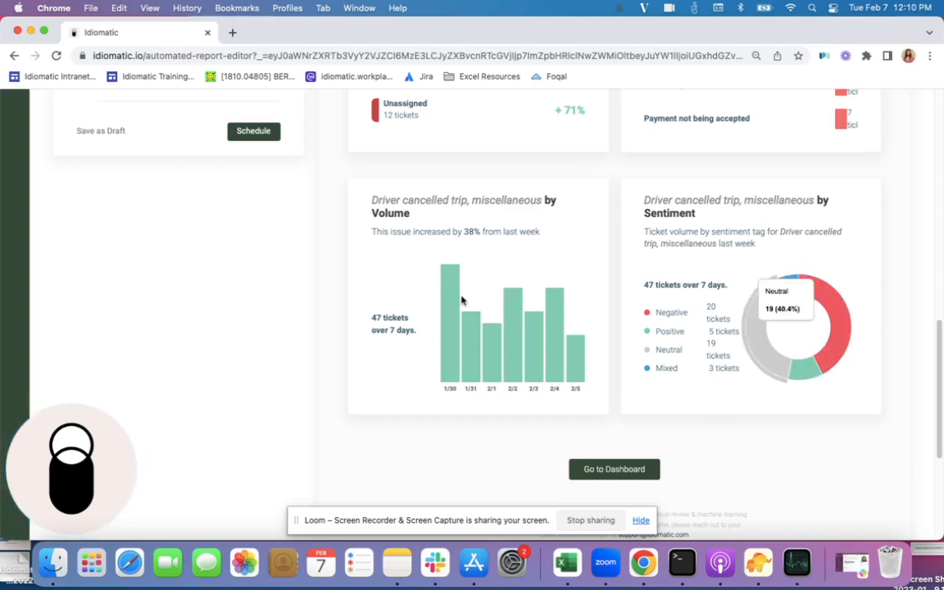
scroll(262, 279, "up", 4)
scroll(263, 281, "up", 5)
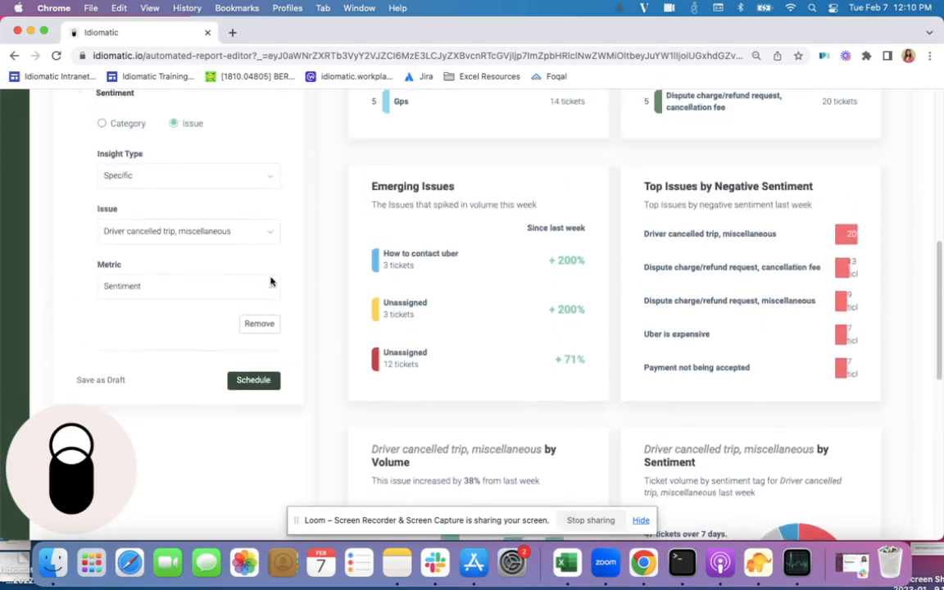
left_click(275, 211)
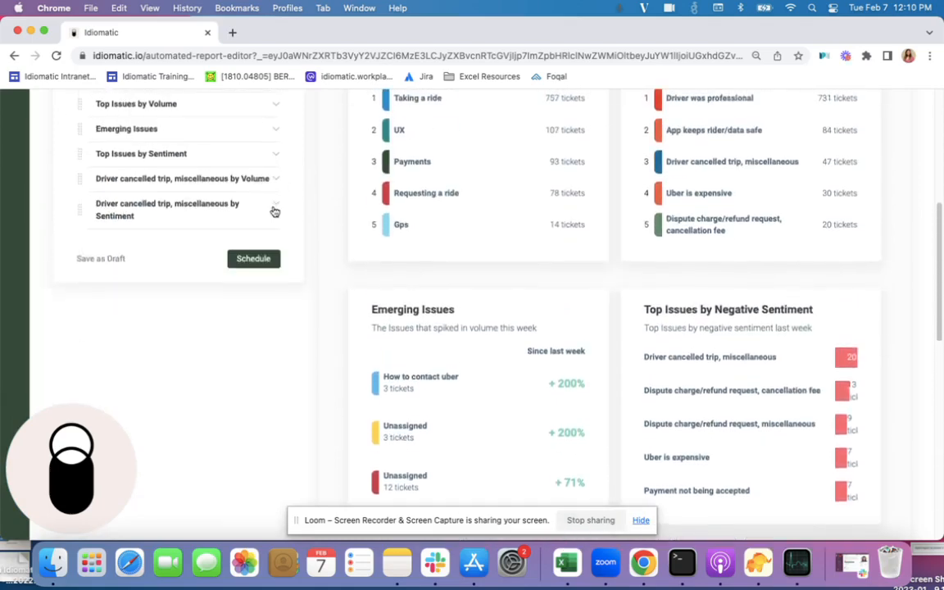
- Download the report from its preview
scroll(273, 211, "up", 5)
scroll(307, 209, "up", 3)
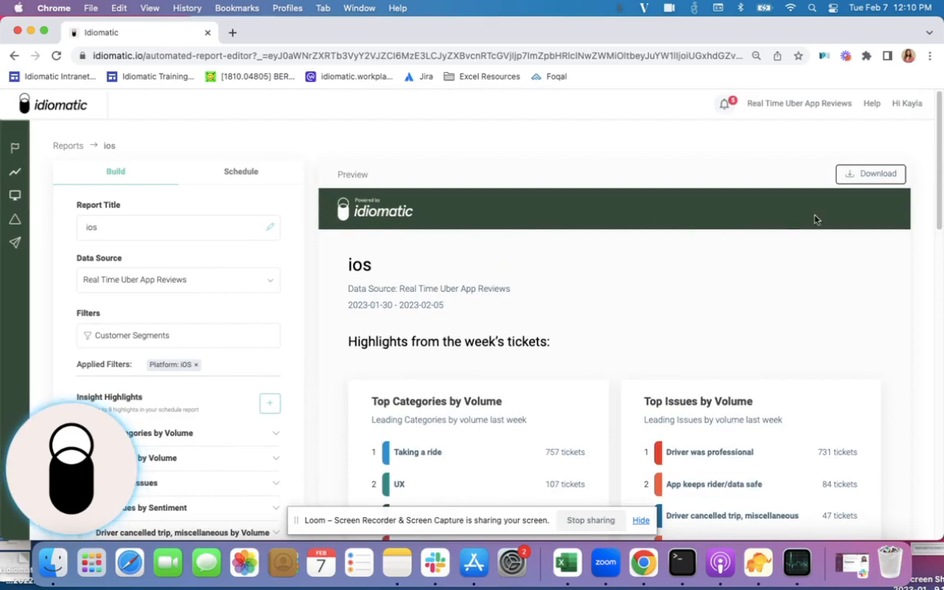
left_click(870, 175)
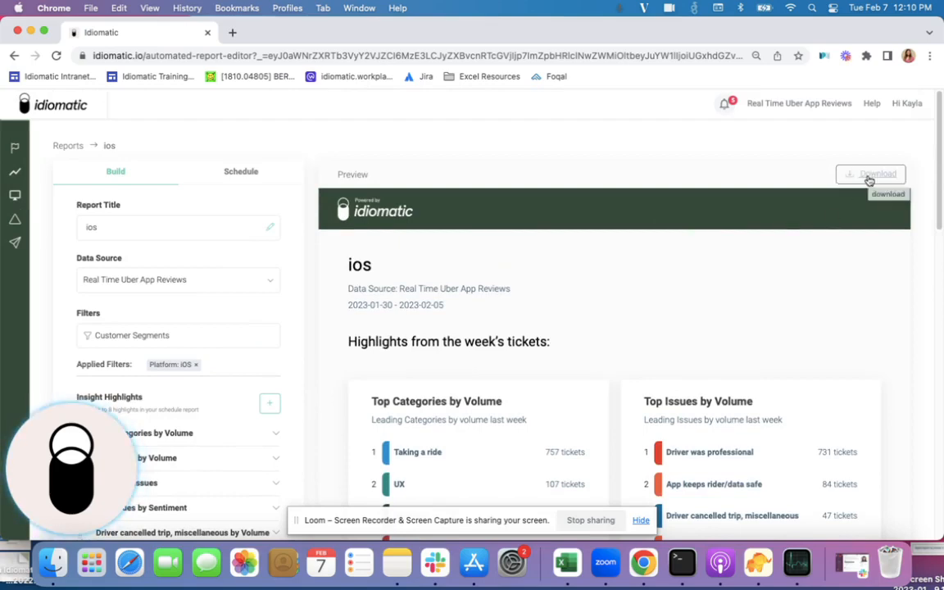
- Reorder the insight highlights so the Driver cancelled trip Sentiment highlight comes first and its Volume highlight second, and review the preview
scroll(322, 271, "down", 7)
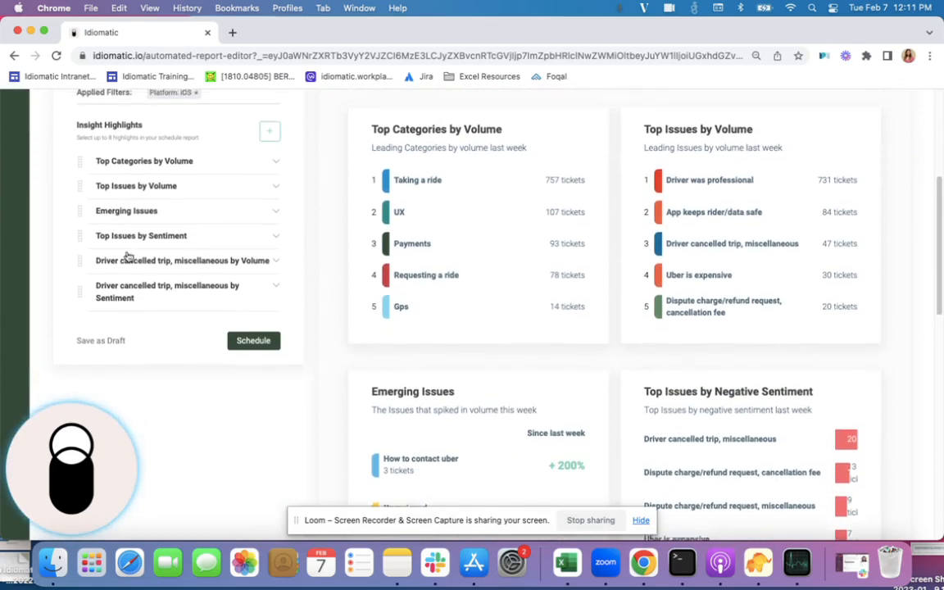
scroll(188, 259, "up", 1)
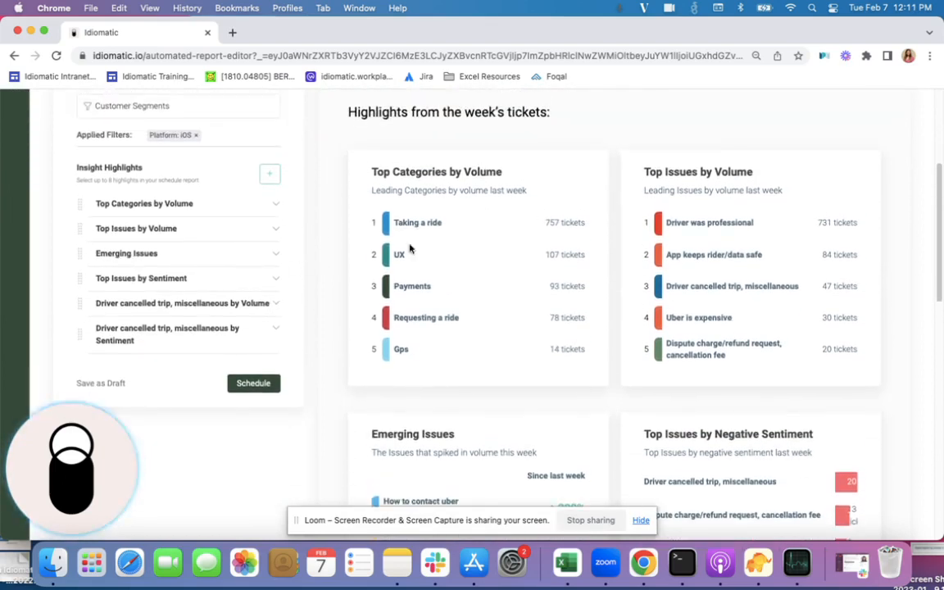
left_click_drag(80, 309, 78, 198)
left_click_drag(80, 337, 87, 213)
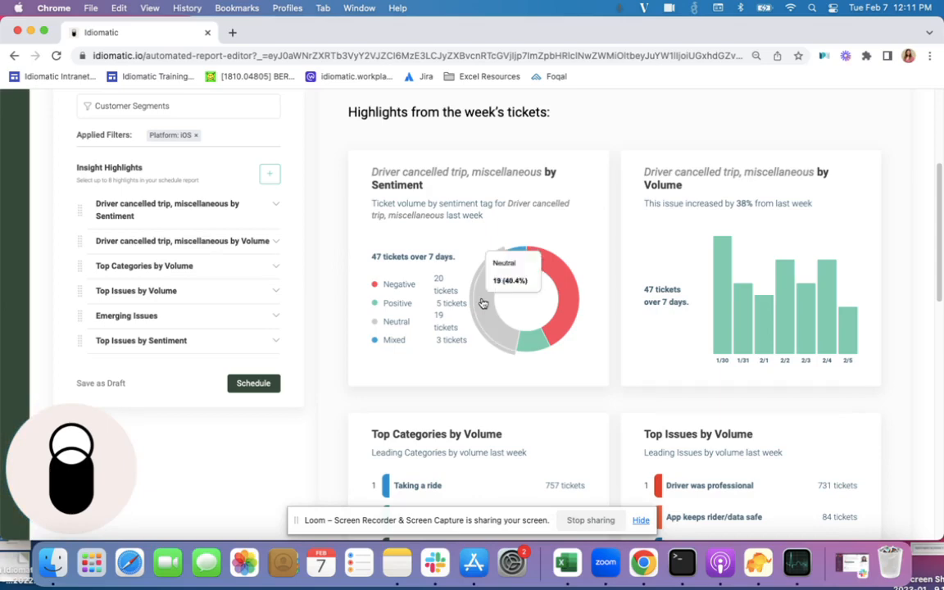
scroll(586, 295, "down", 1)
scroll(598, 305, "down", 10)
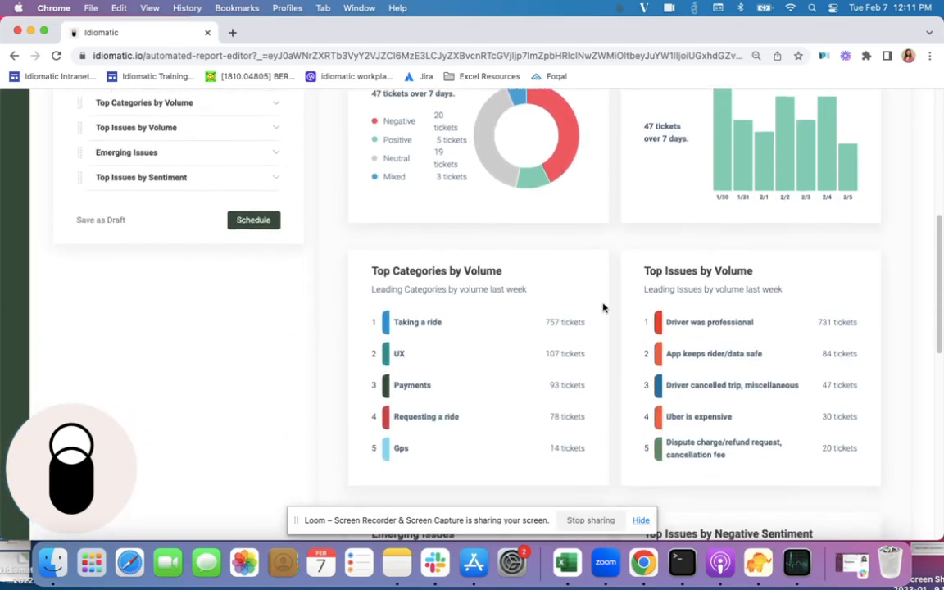
scroll(603, 307, "up", 15)
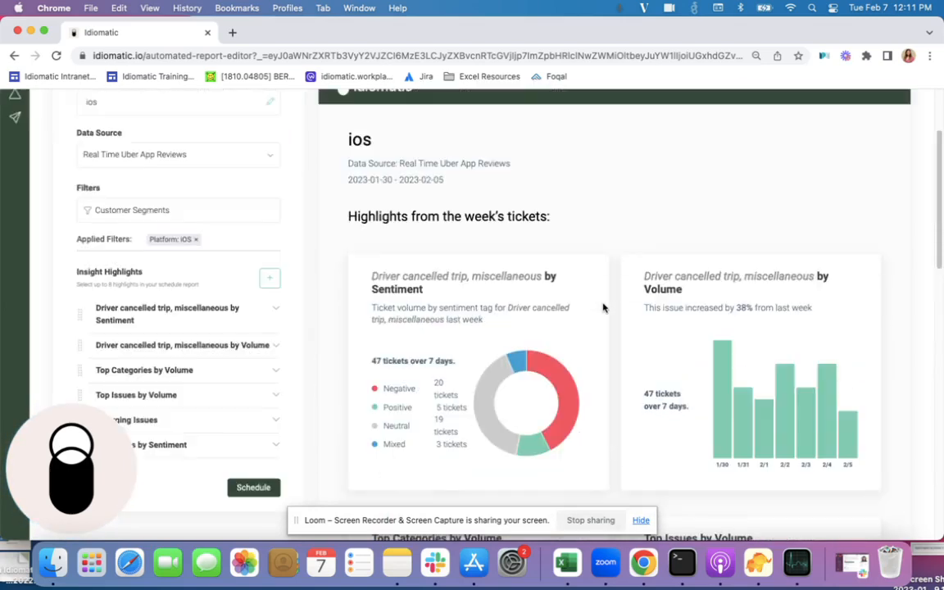
scroll(470, 315, "up", 2)
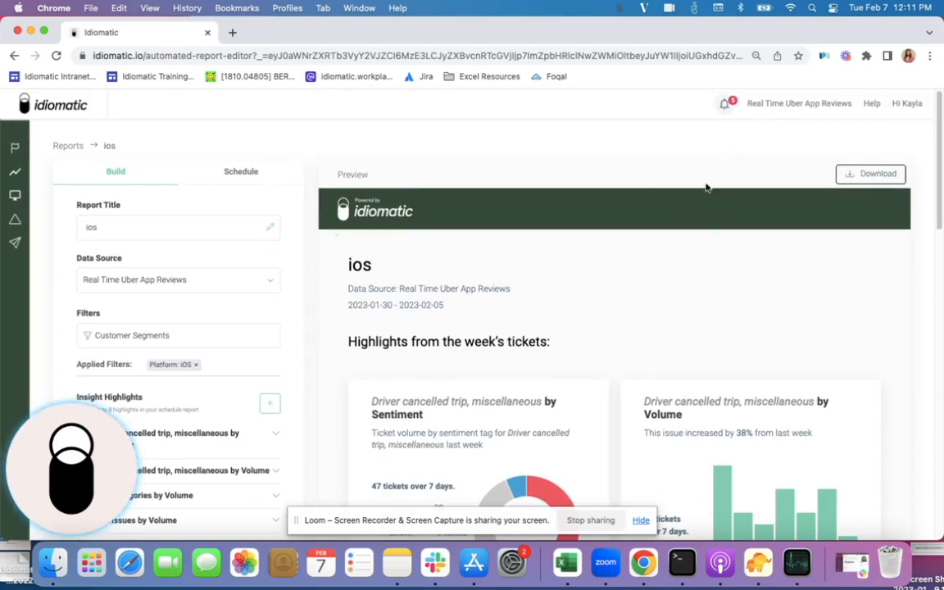
- Proceed to the report's scheduling settings and set the cadence to weekly on Monday
scroll(318, 311, "down", 1)
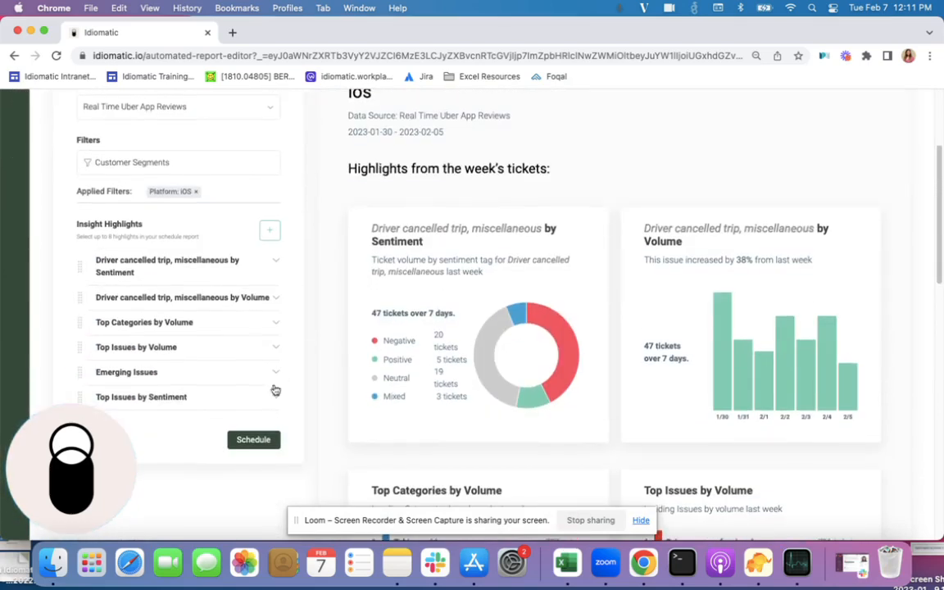
left_click(254, 442)
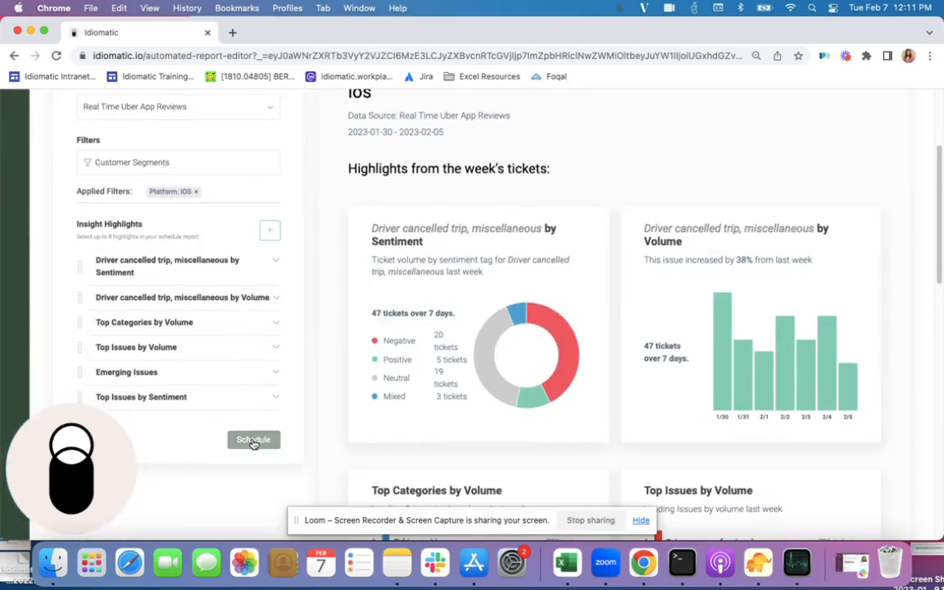
scroll(323, 281, "up", 4)
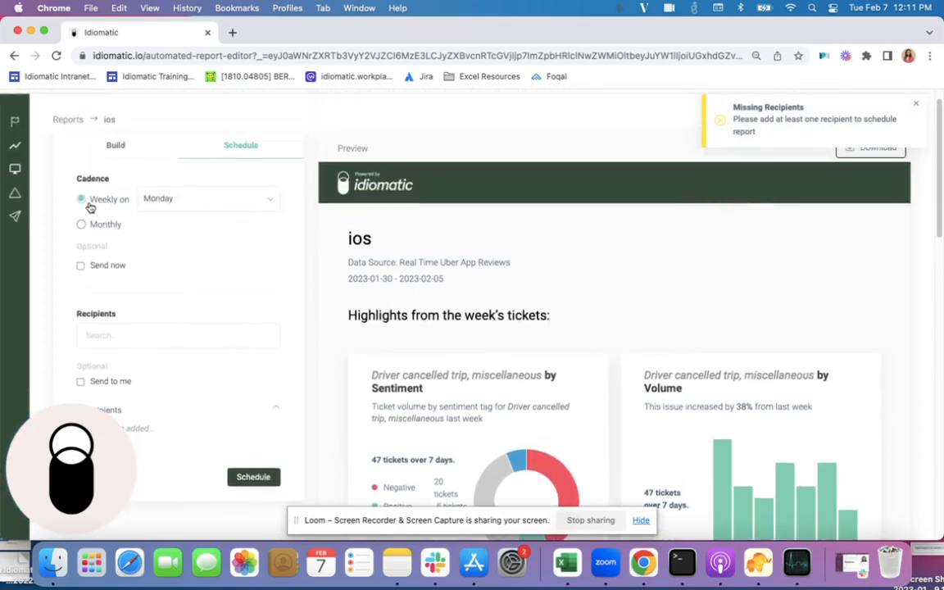
left_click(177, 201)
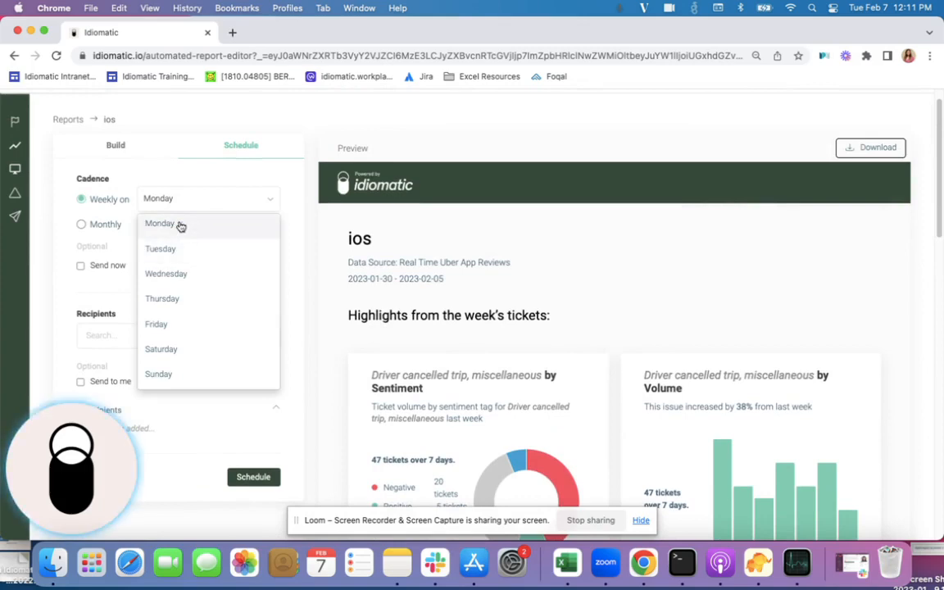
left_click(181, 225)
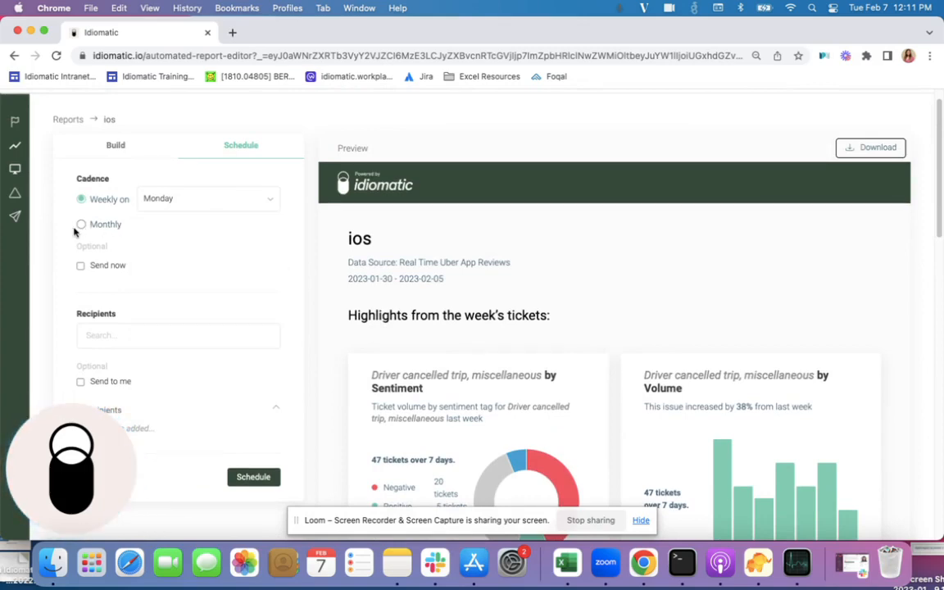
- Add three people from the recipient suggestions to the report's recipients
scroll(73, 232, "down", 3)
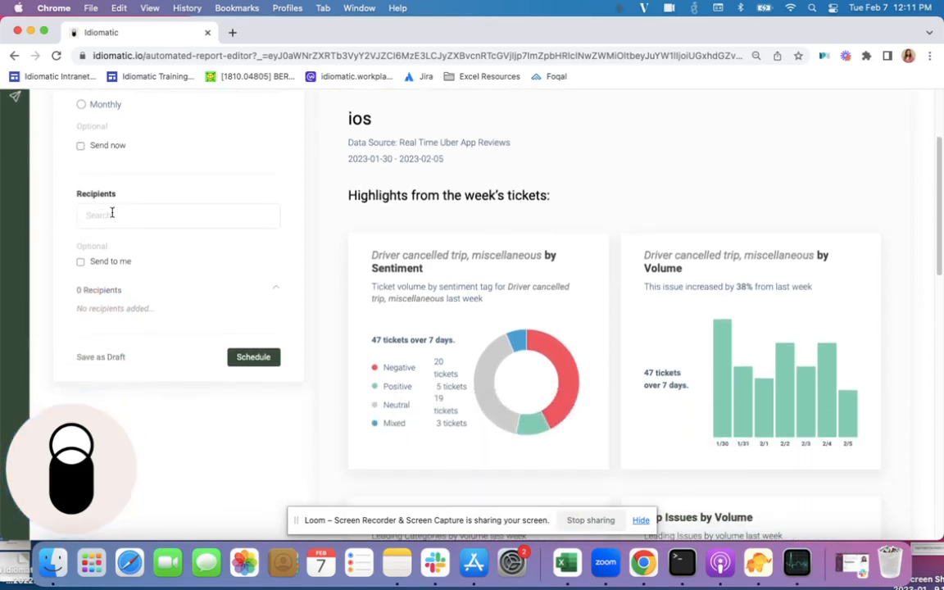
left_click(111, 213)
left_click(112, 260)
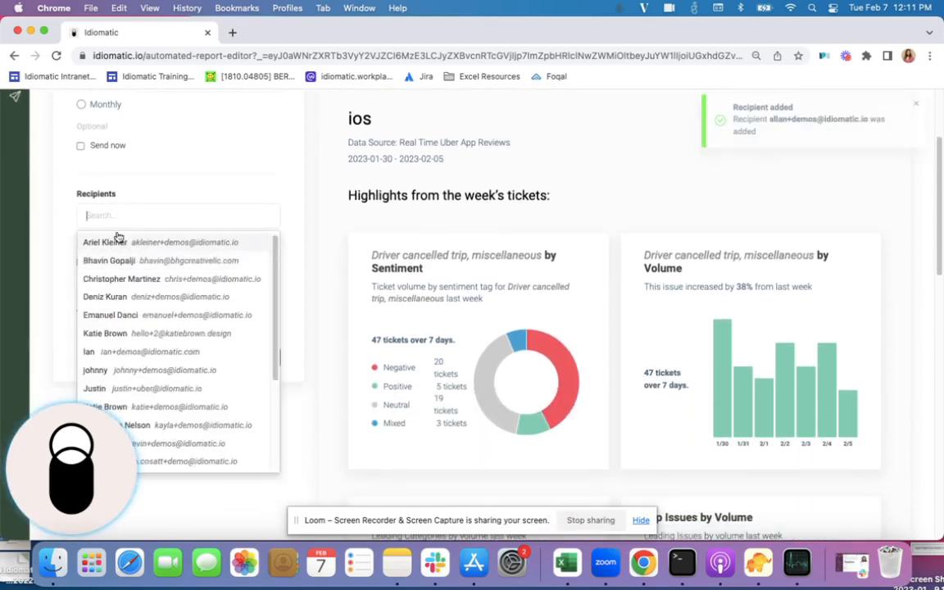
left_click(115, 296)
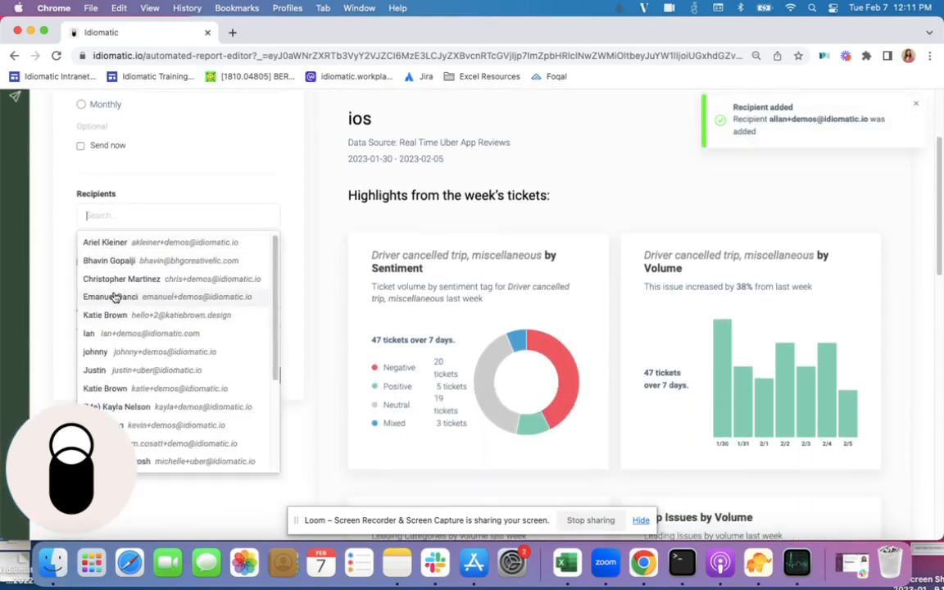
left_click(112, 353)
left_click(64, 245)
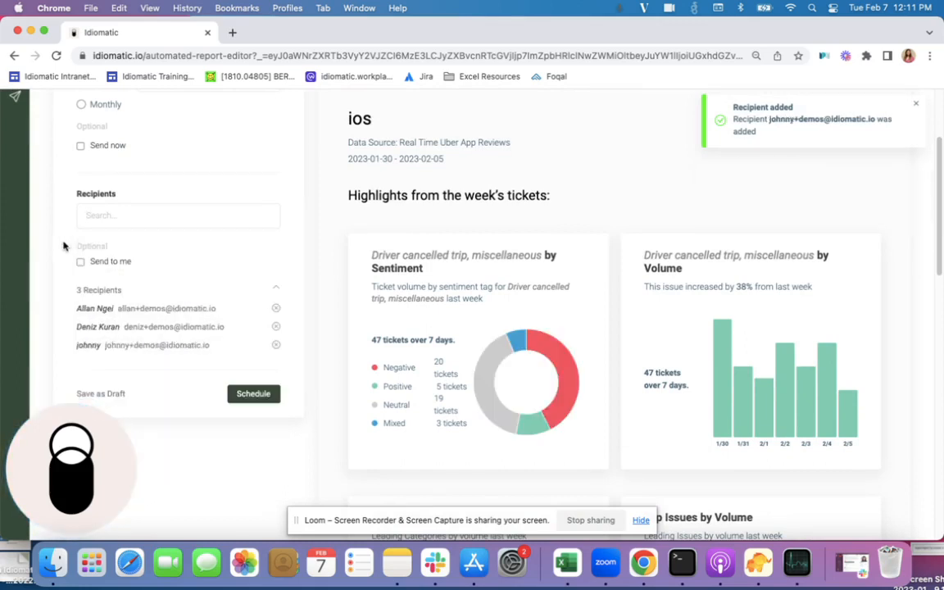
left_click(109, 217)
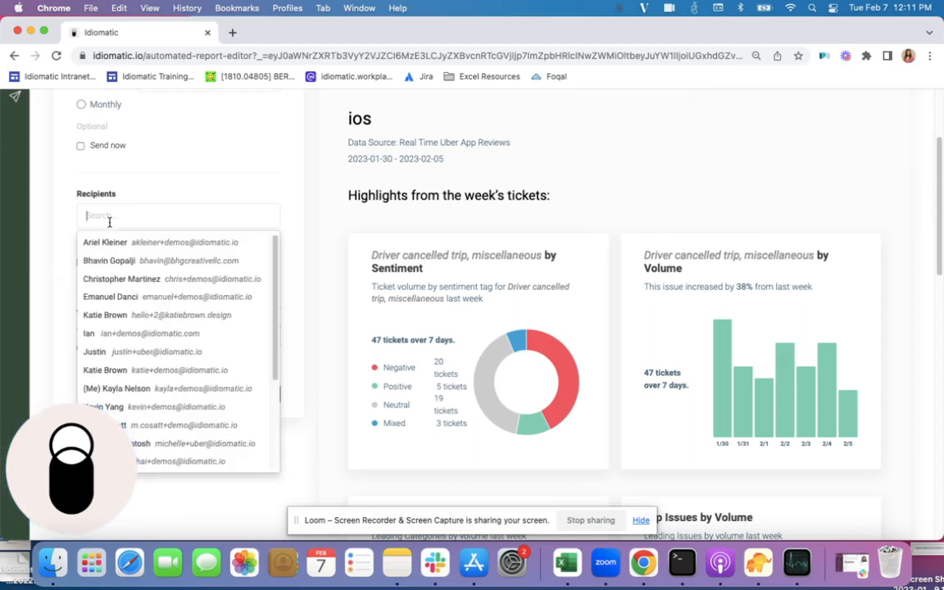
left_click(74, 212)
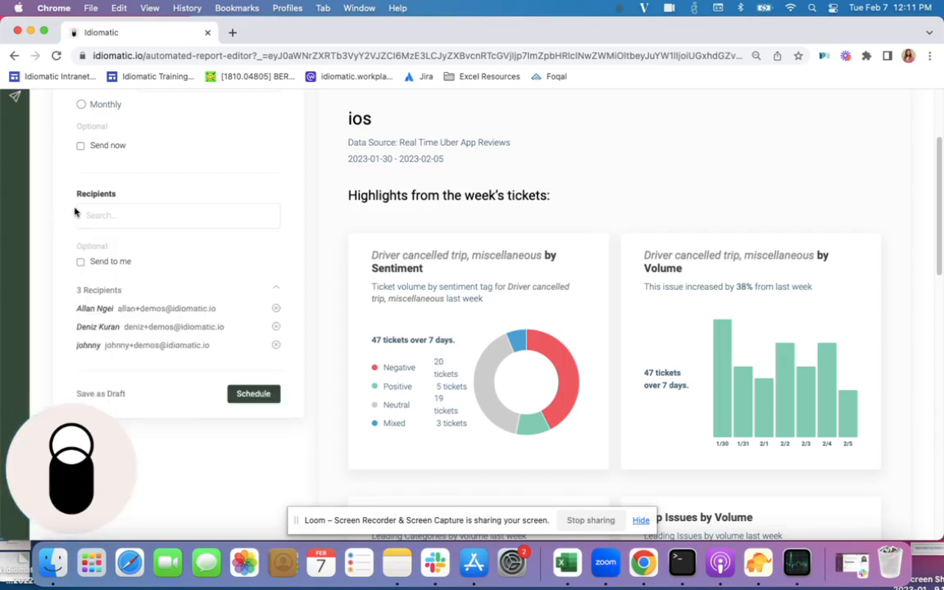
- Schedule the report and return to the automated reports list
scroll(73, 212, "down", 1)
left_click(257, 380)
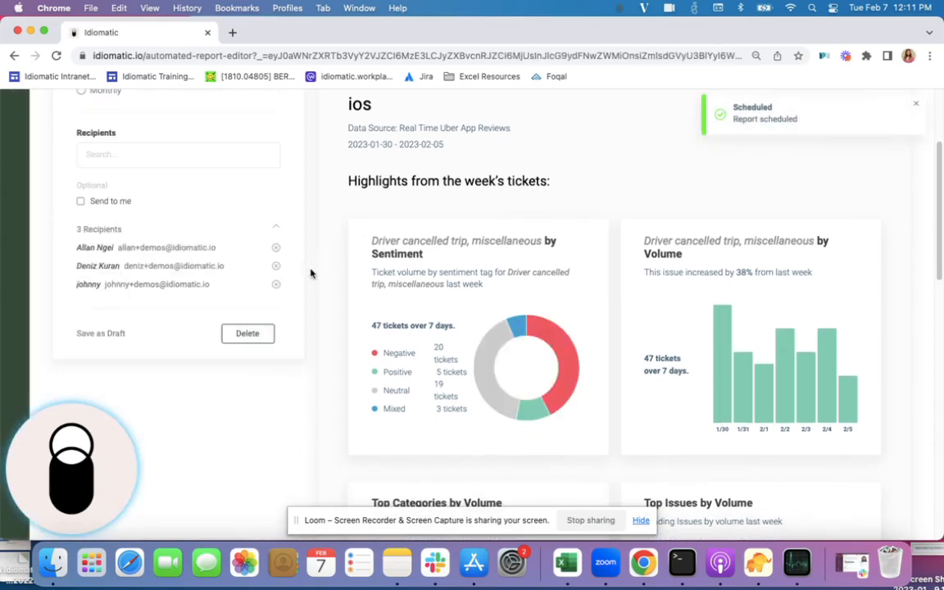
scroll(312, 274, "up", 4)
left_click(9, 245)
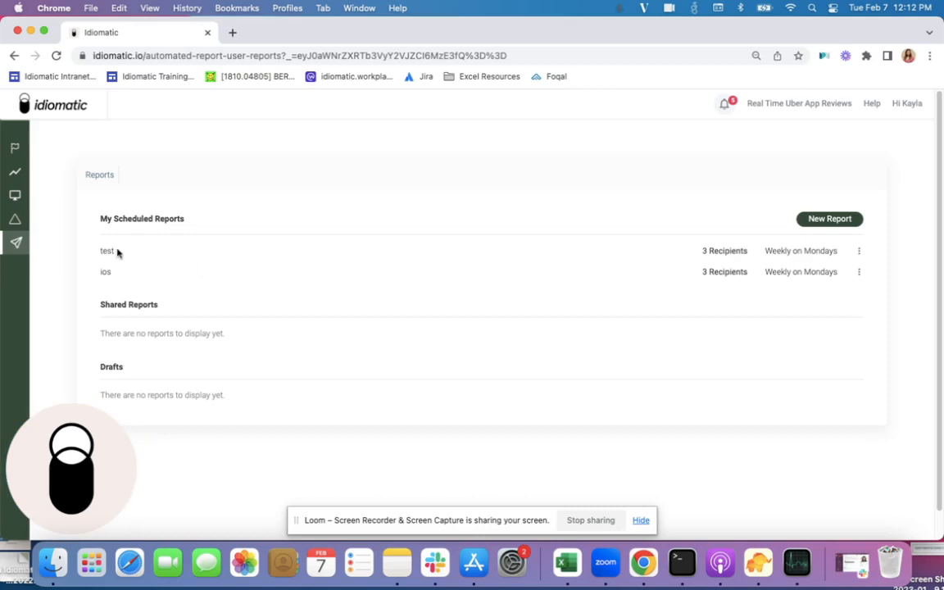
- Open the scheduled report "test" for editing
left_click_drag(122, 271, 91, 272)
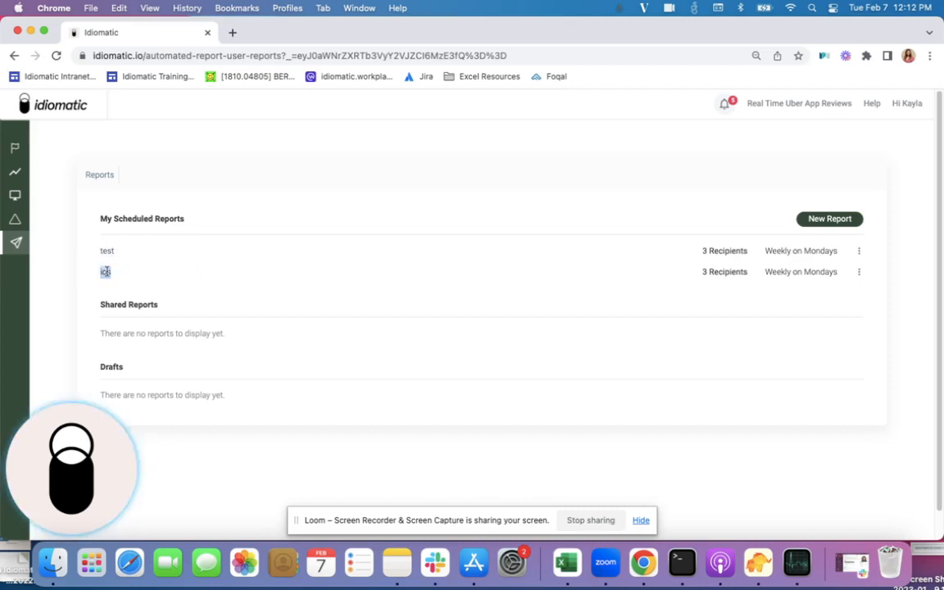
left_click(859, 254)
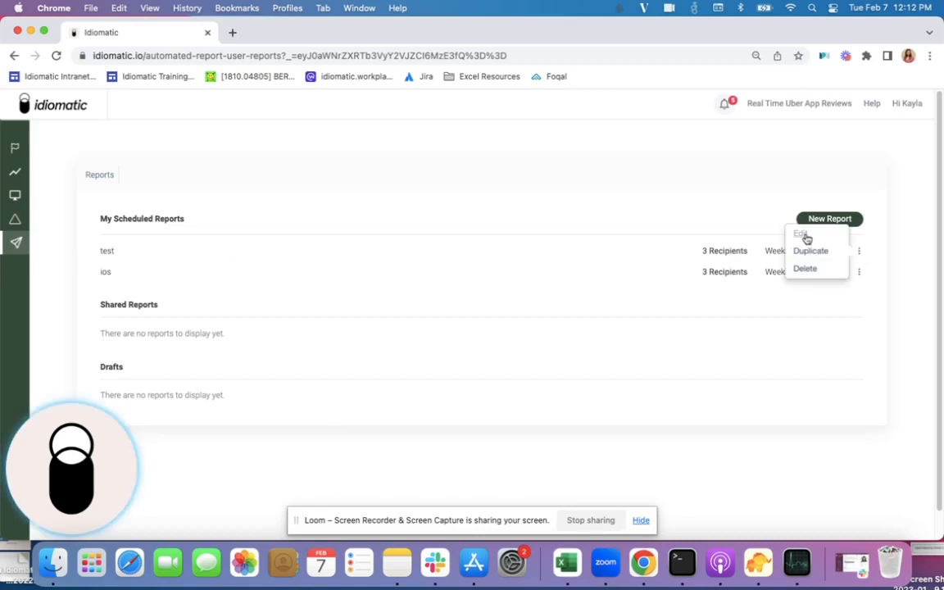
left_click(803, 236)
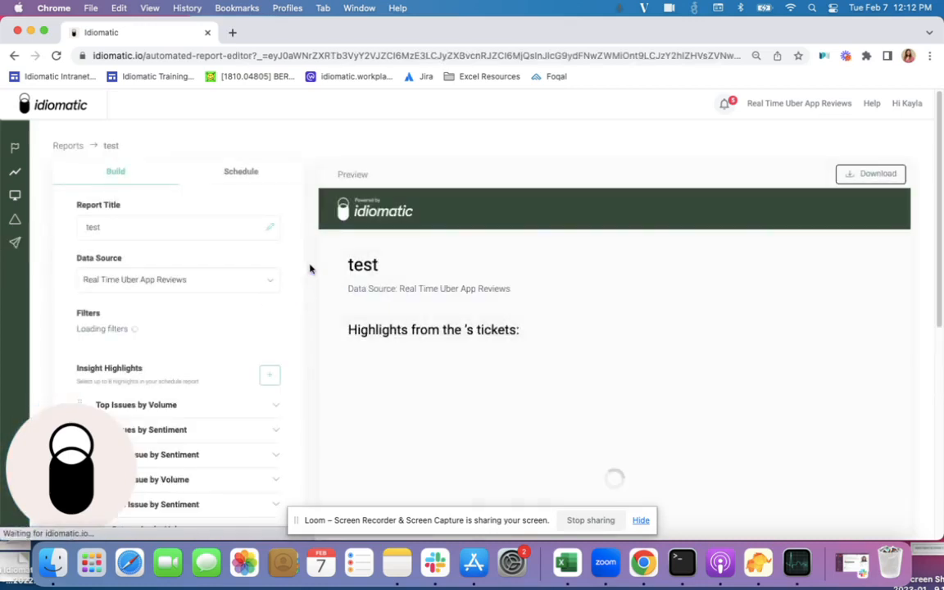
- Review the "test" report's insight highlights and preview, and return to the automated reports list
scroll(310, 269, "down", 3)
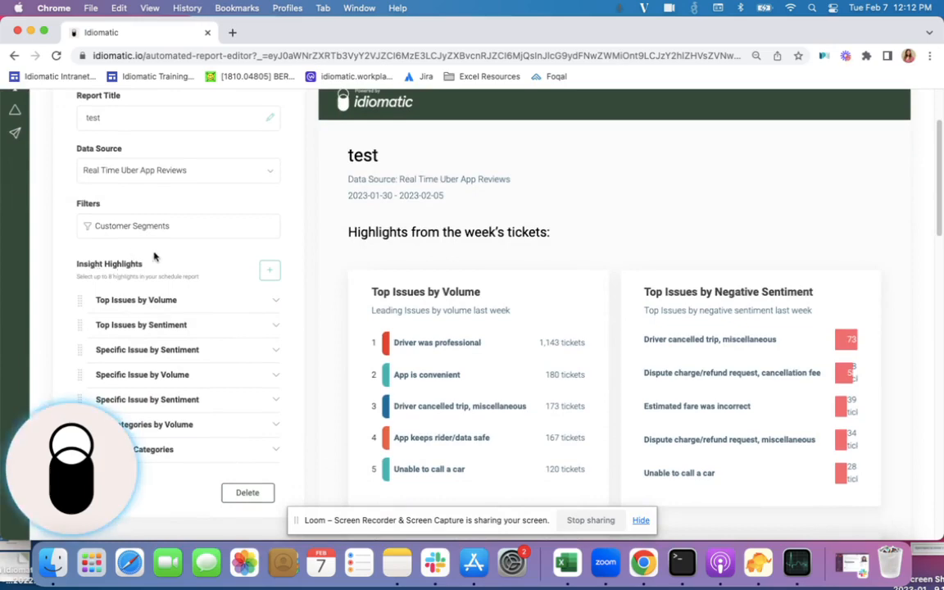
scroll(358, 275, "down", 2)
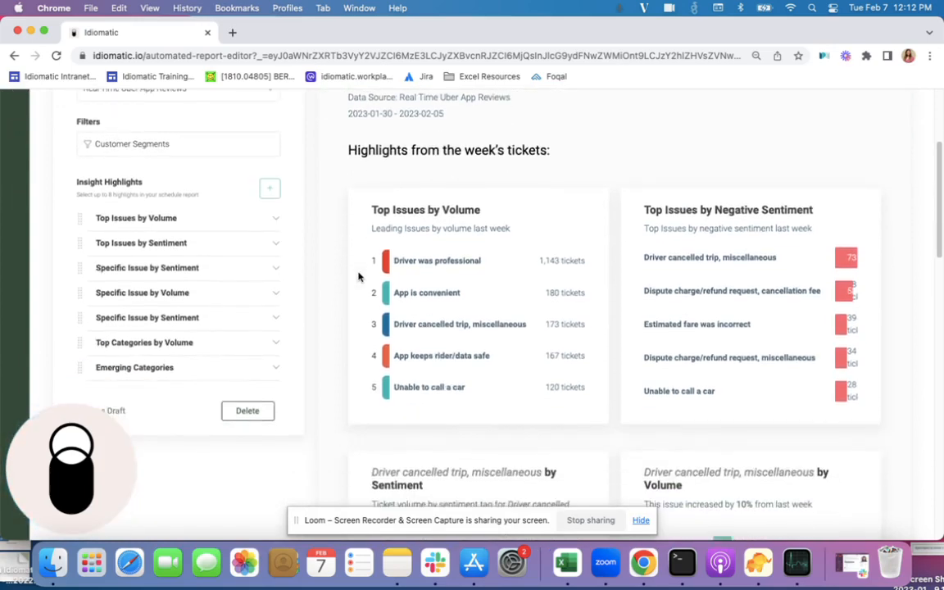
scroll(358, 275, "down", 3)
scroll(358, 275, "up", 5)
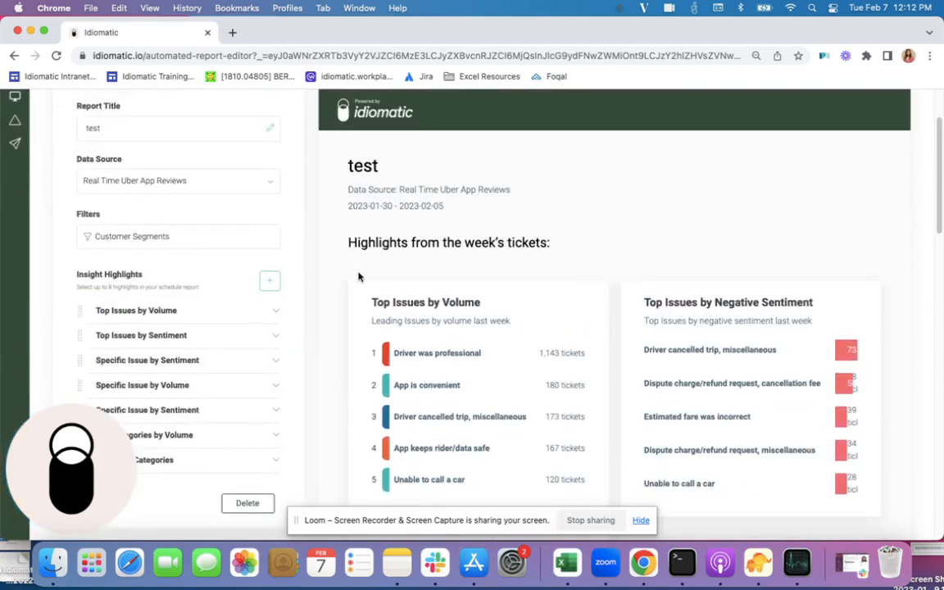
scroll(359, 275, "up", 2)
left_click(16, 243)
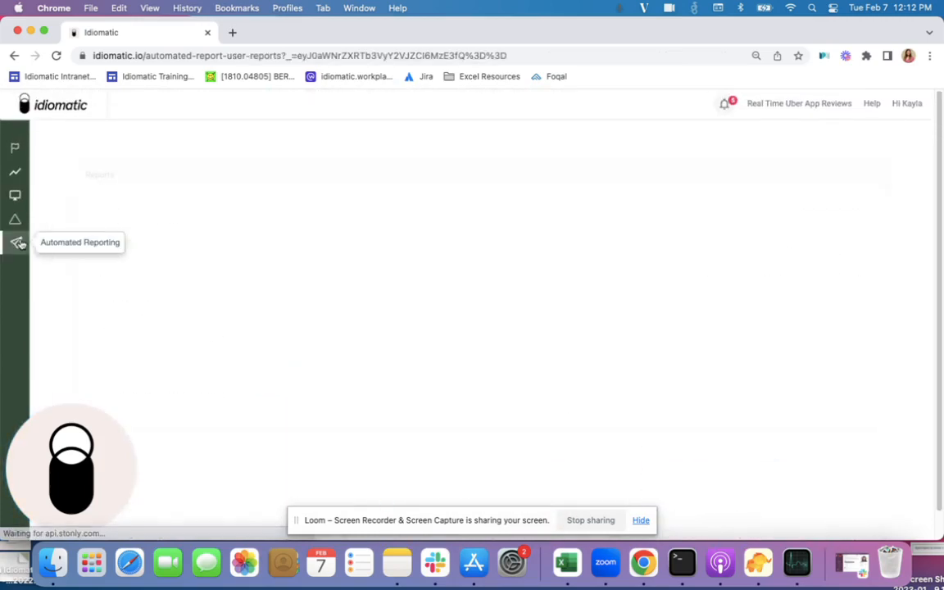
- Duplicate the scheduled "ios" report in the list of scheduled reports
scroll(705, 297, "down", 1)
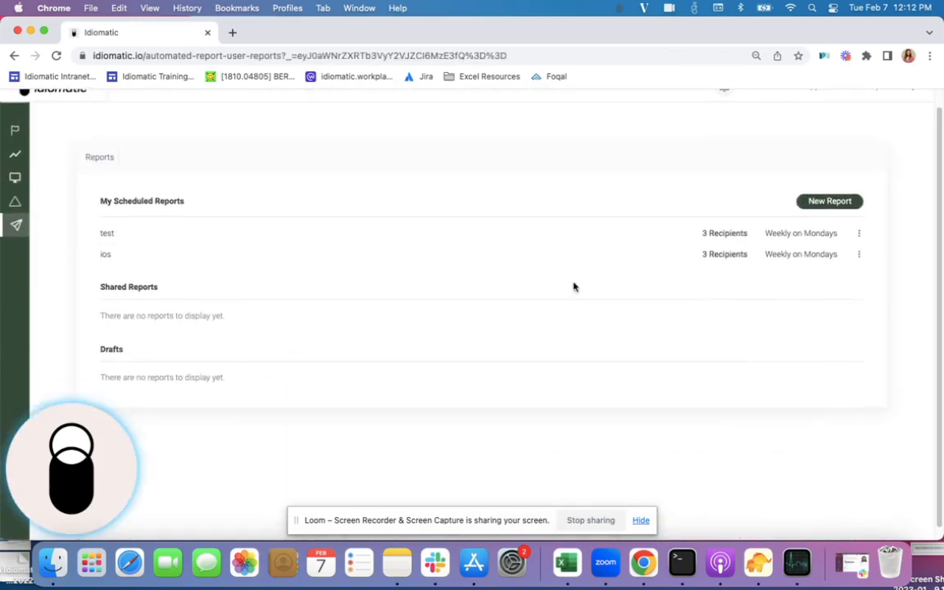
left_click(858, 256)
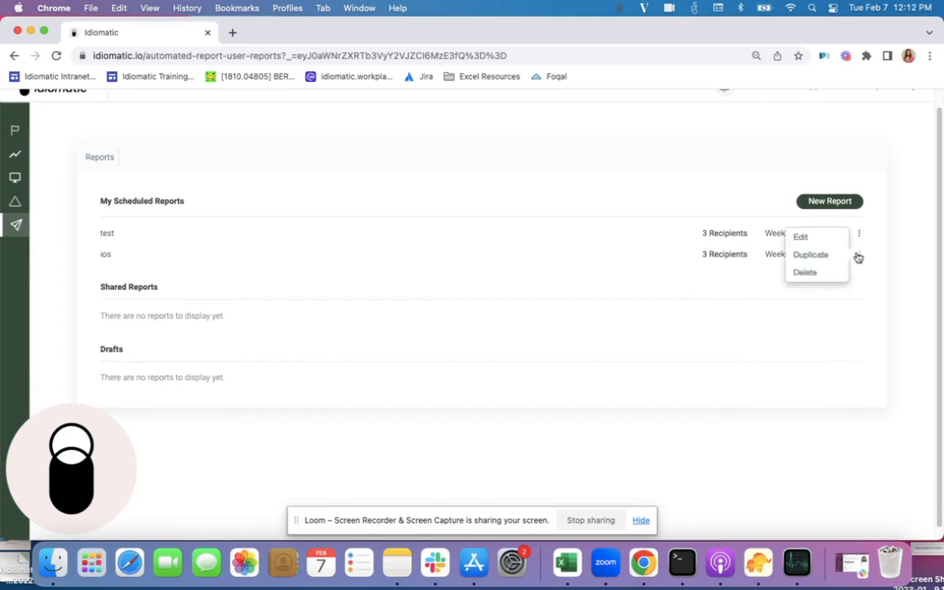
left_click(828, 259)
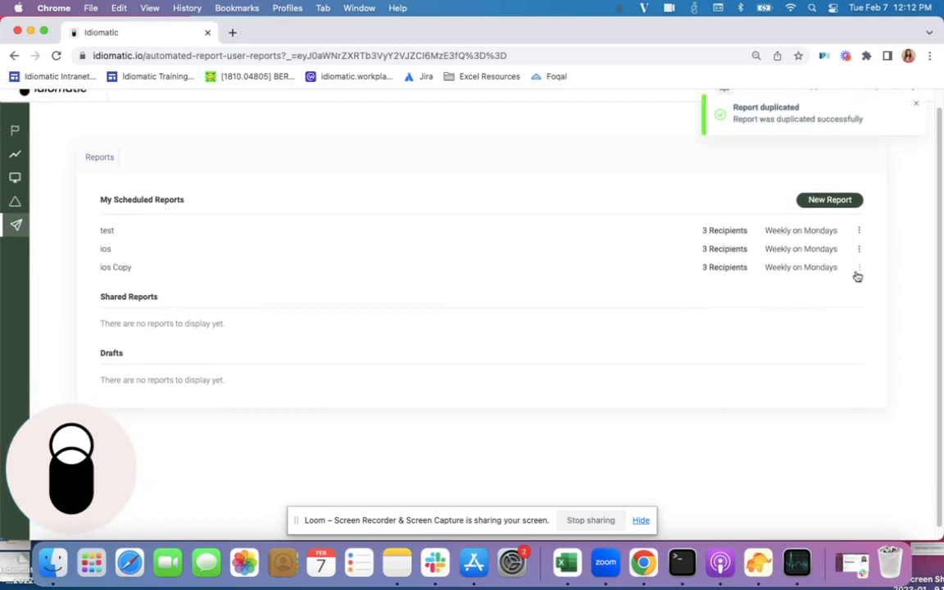
- Open the duplicated ios report for editing and rename it "android"
left_click(858, 270)
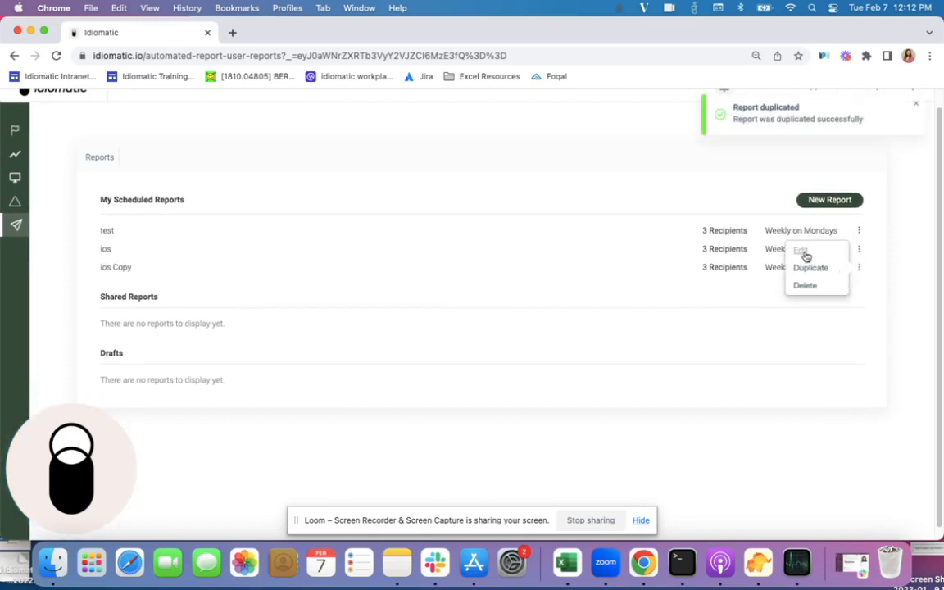
left_click(805, 257)
triple_click(121, 226)
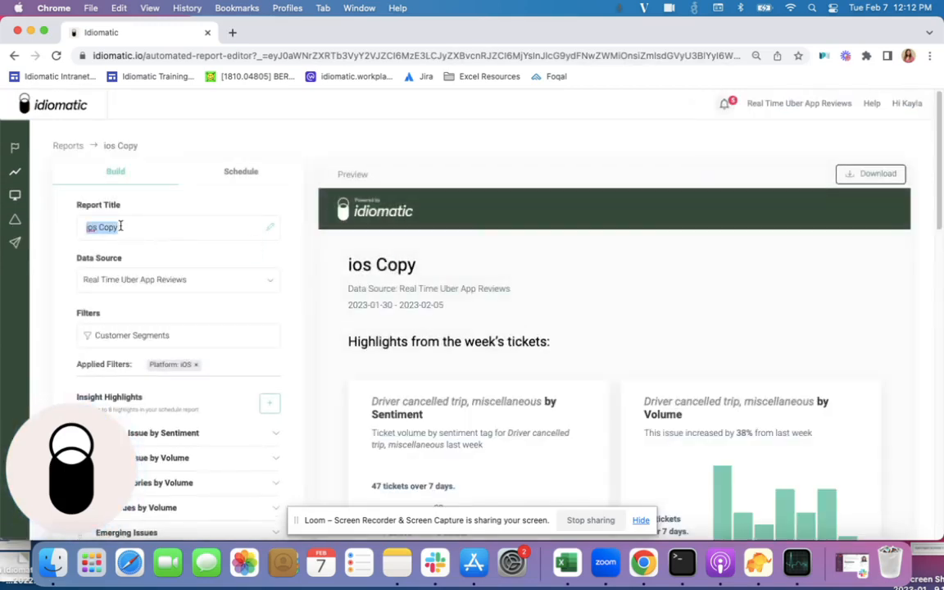
type("android")
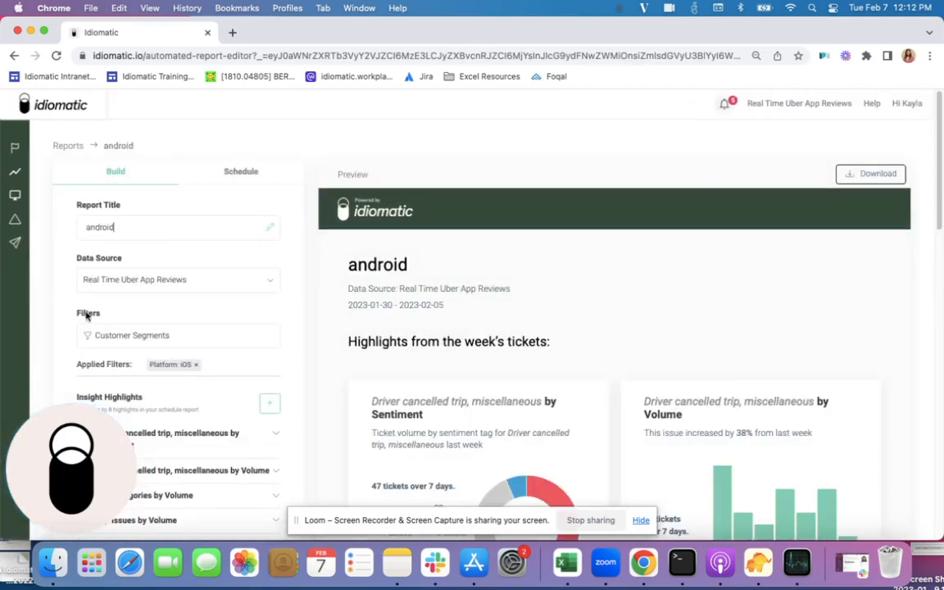
- Search the customer segments for "platform" and switch the report's filter from iOS to the custom segment Platform: Google Play
left_click(106, 334)
left_click(196, 312)
type("android")
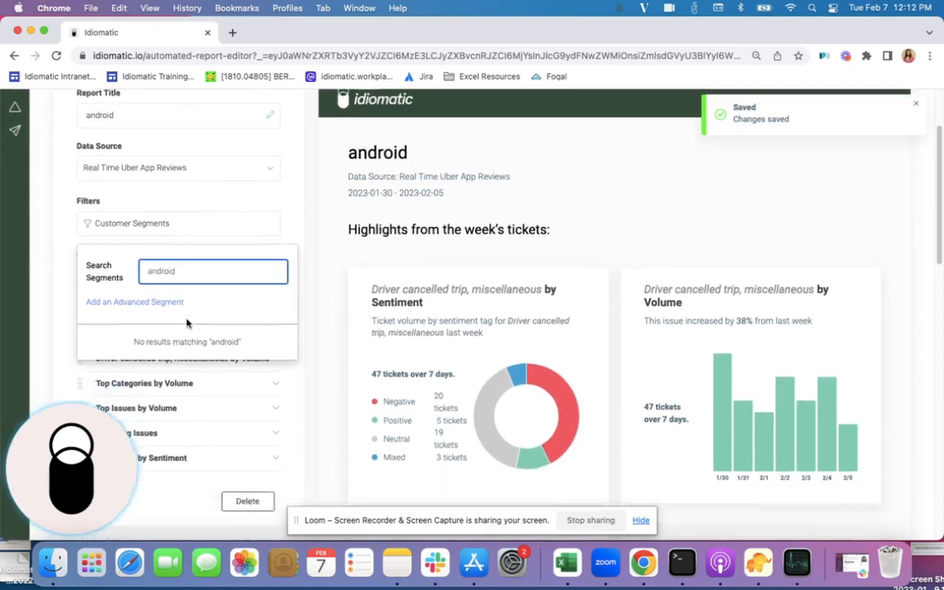
scroll(180, 303, "down", 2)
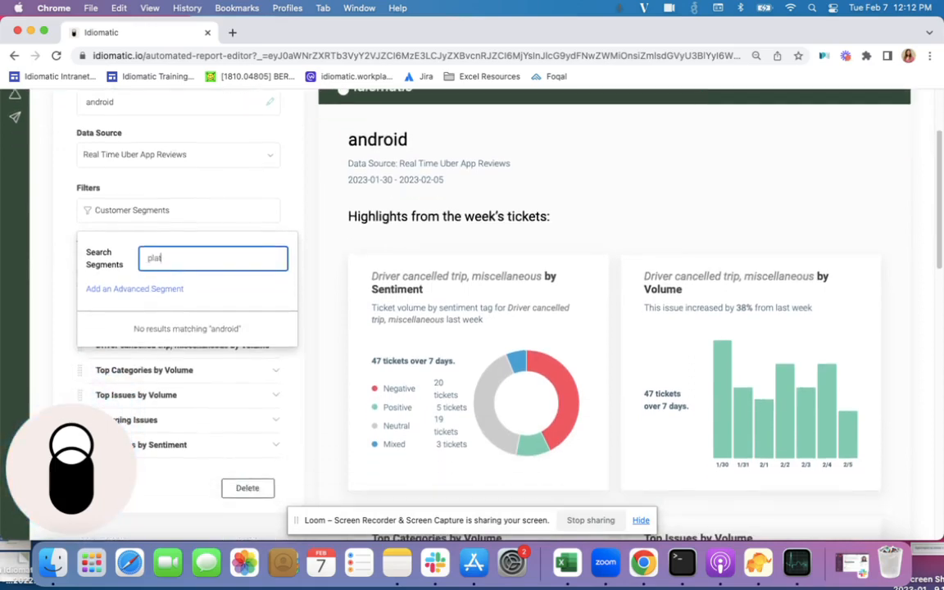
left_click(133, 337)
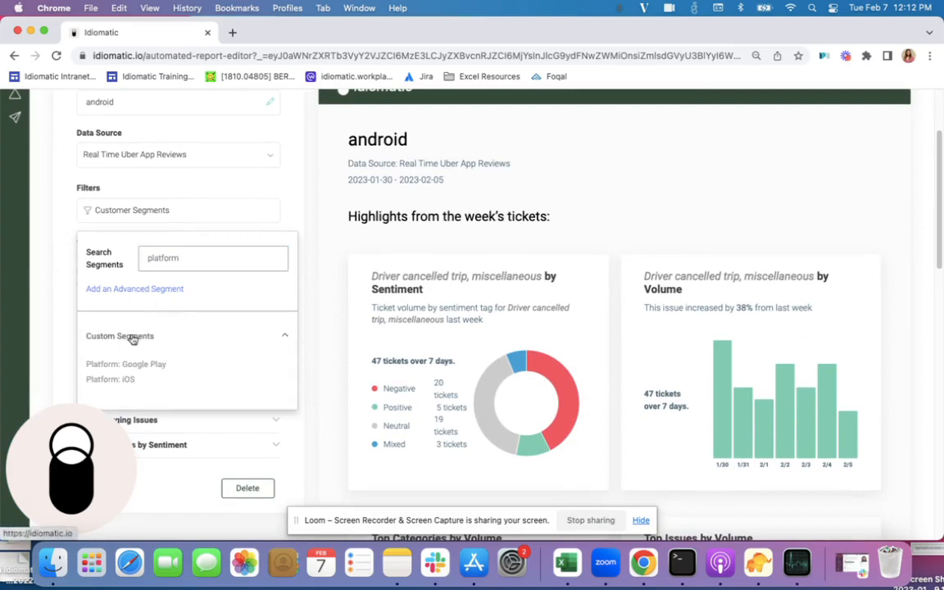
left_click(134, 364)
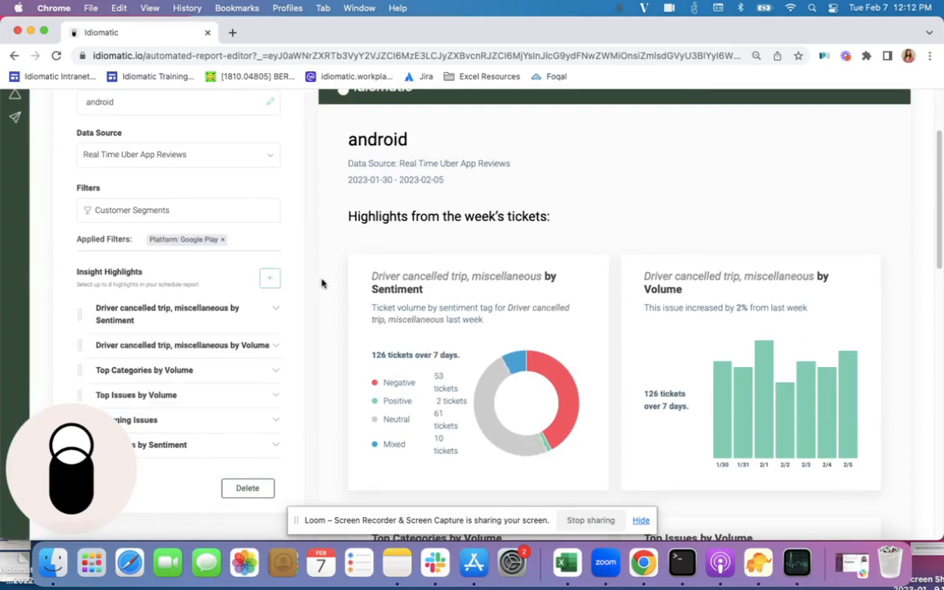
- Review the android report's highlights and preview, and go back to the automated reports list
scroll(365, 327, "down", 3)
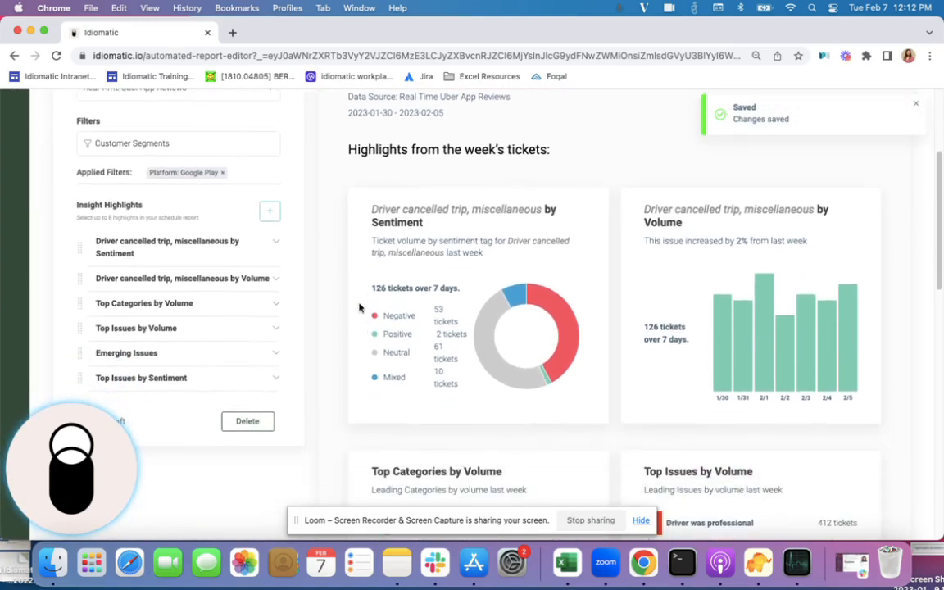
scroll(344, 287, "up", 5)
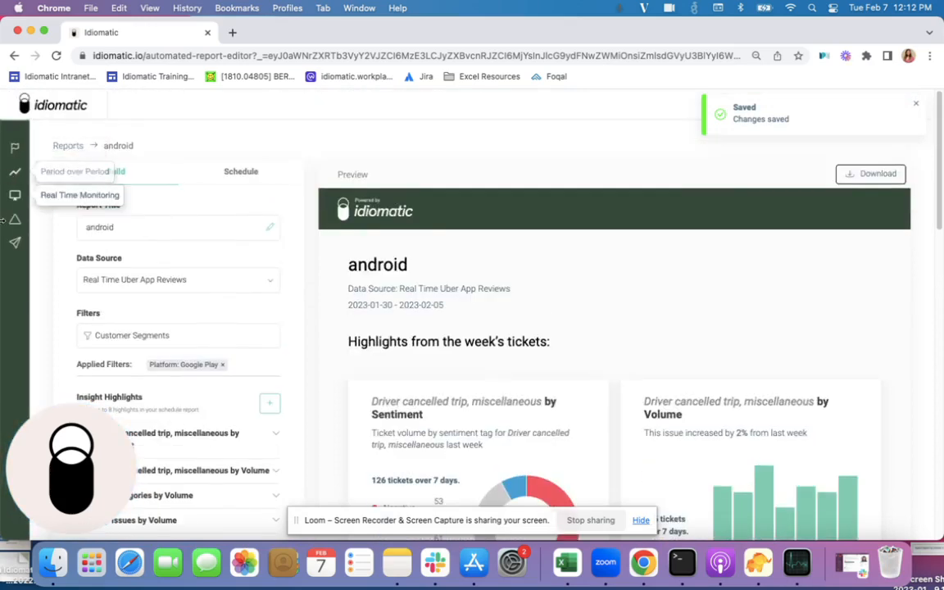
left_click(15, 244)
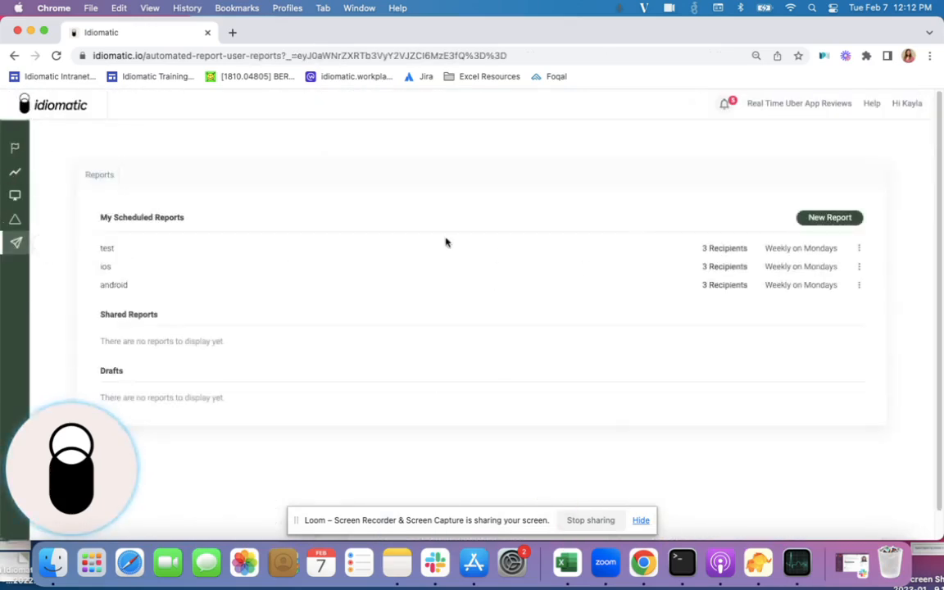